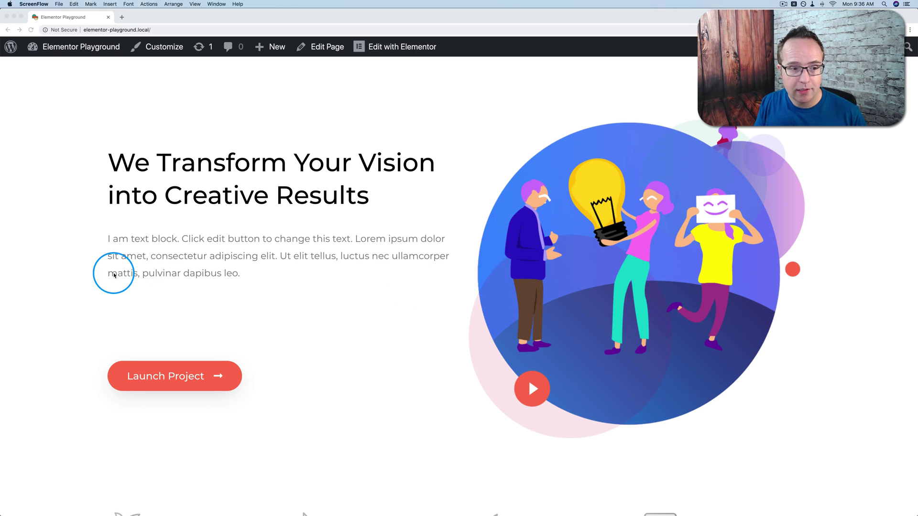
Bring the browser forward and highlight the placeholder paragraph text
click(130, 242)
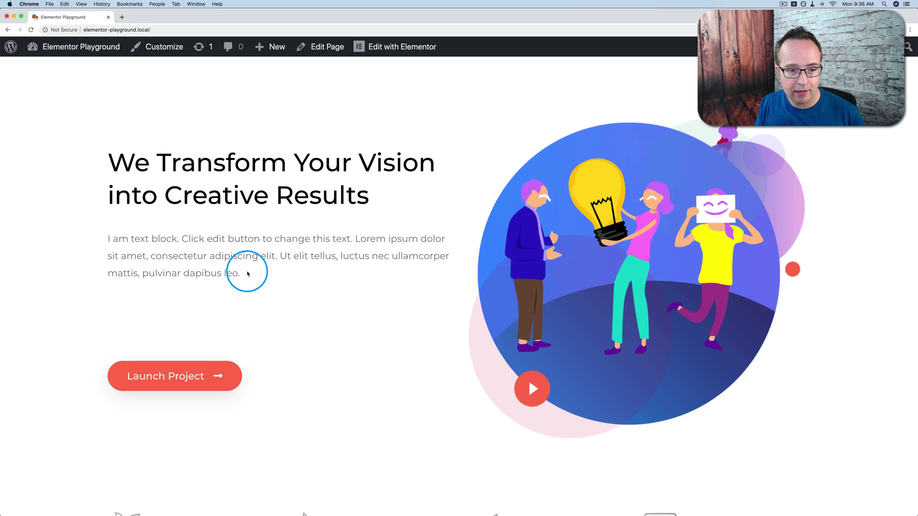
drag(241, 273, 105, 238)
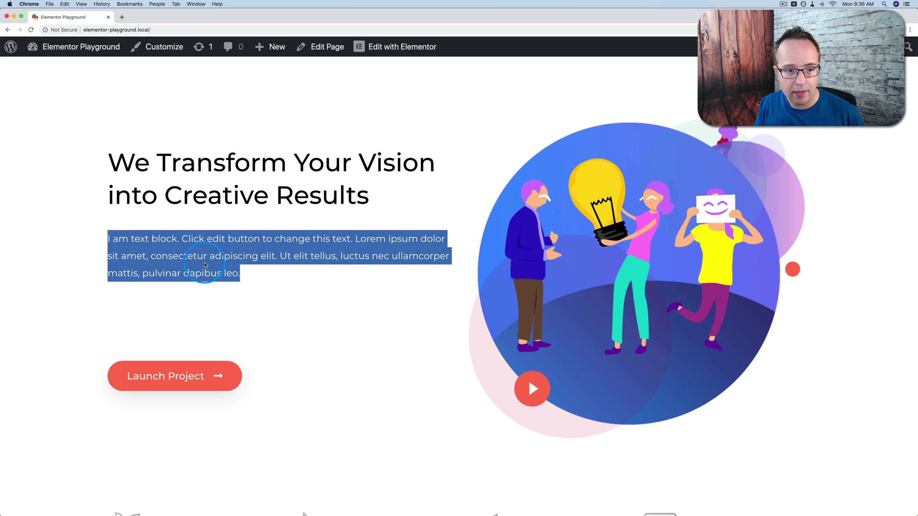
click(227, 266)
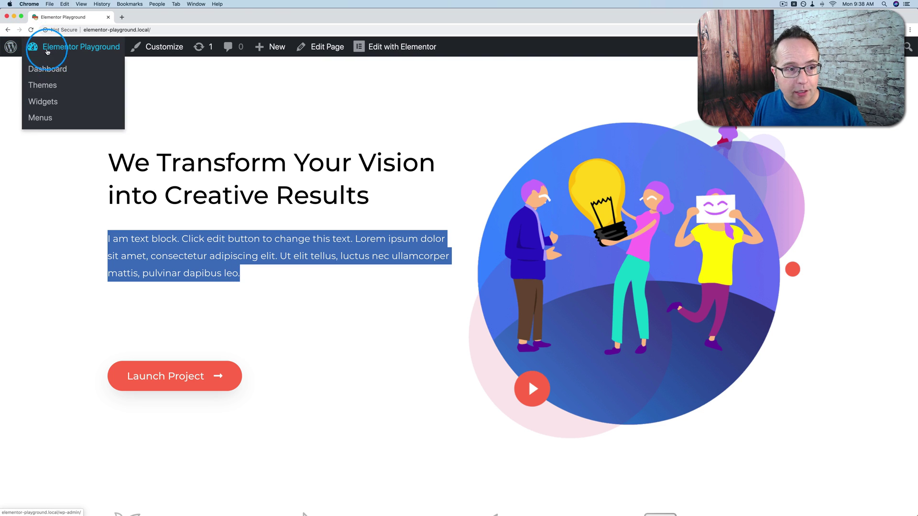
Search Plugins > Add New for 'elementor styl'
click(43, 45)
mouse_move(67, 333)
click(125, 352)
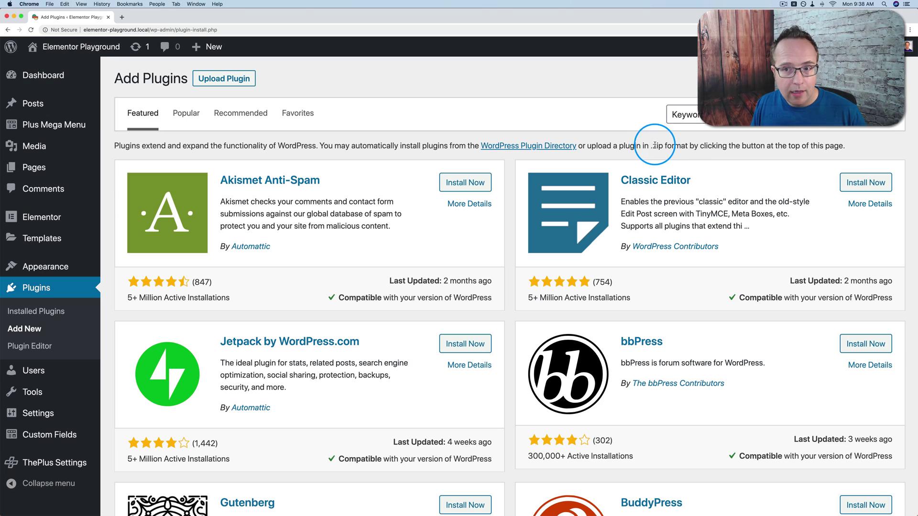
click(754, 115)
text(elementor style kit)
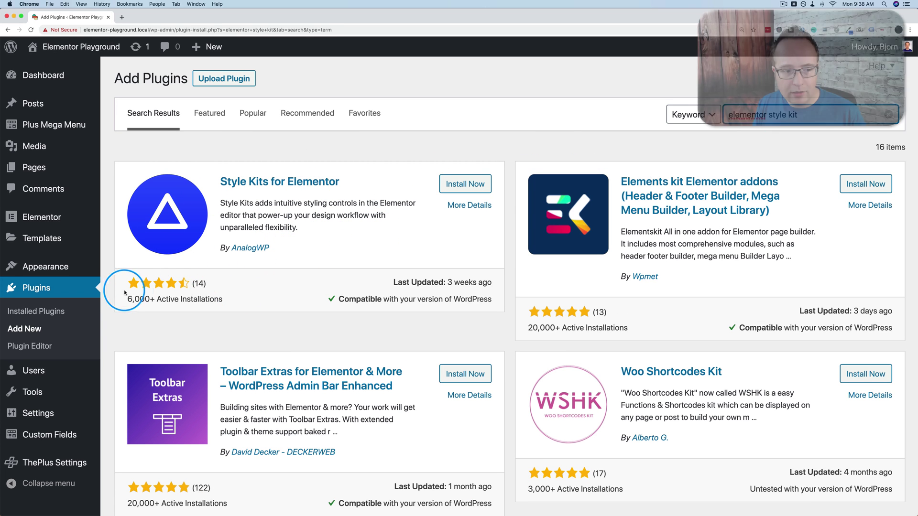
Check Style Kits for Elementor's active installations, then install and activate it
drag(127, 300, 215, 303)
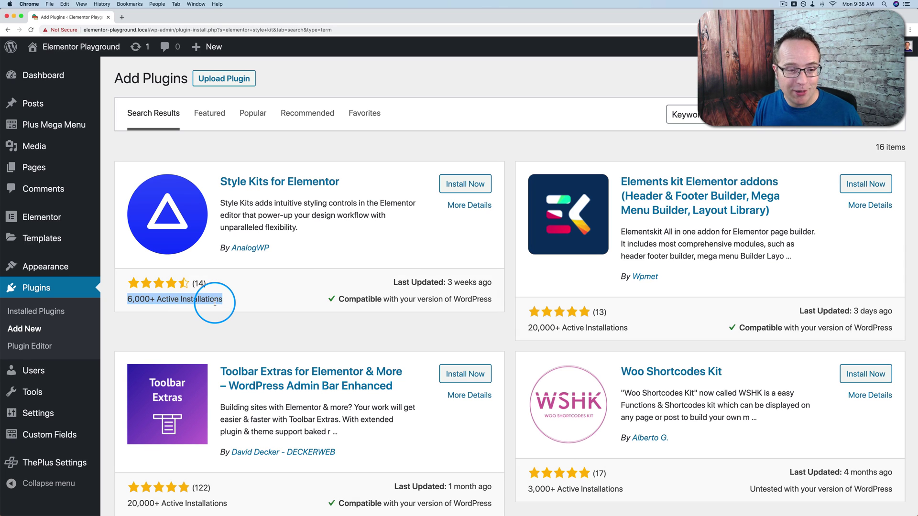
click(233, 297)
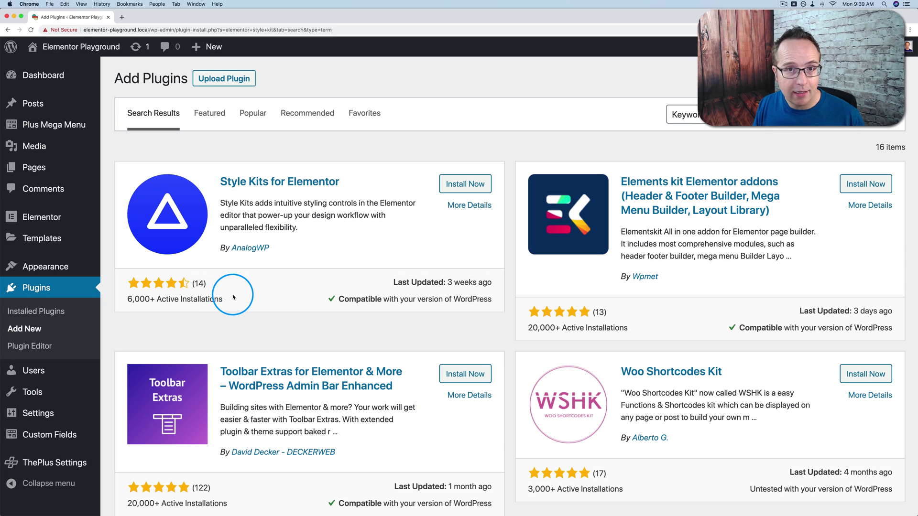
drag(127, 297, 215, 291)
click(328, 280)
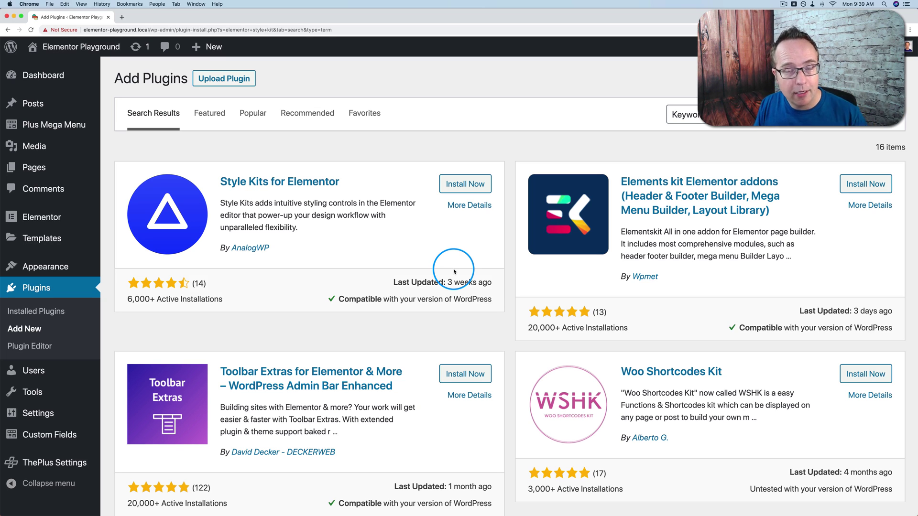
click(466, 184)
click(451, 188)
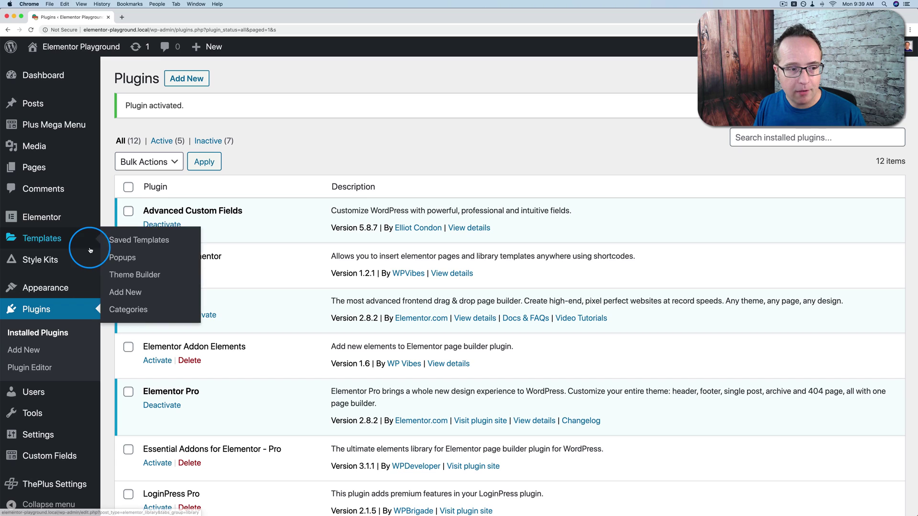
mouse_move(76, 261)
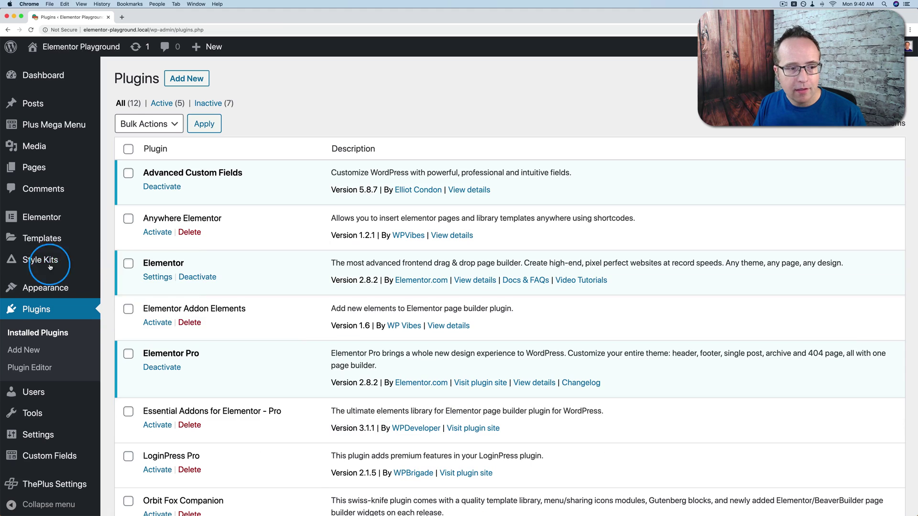
Browse the Style Kits Templates library, switching Show Pro Templates on and back off
click(128, 262)
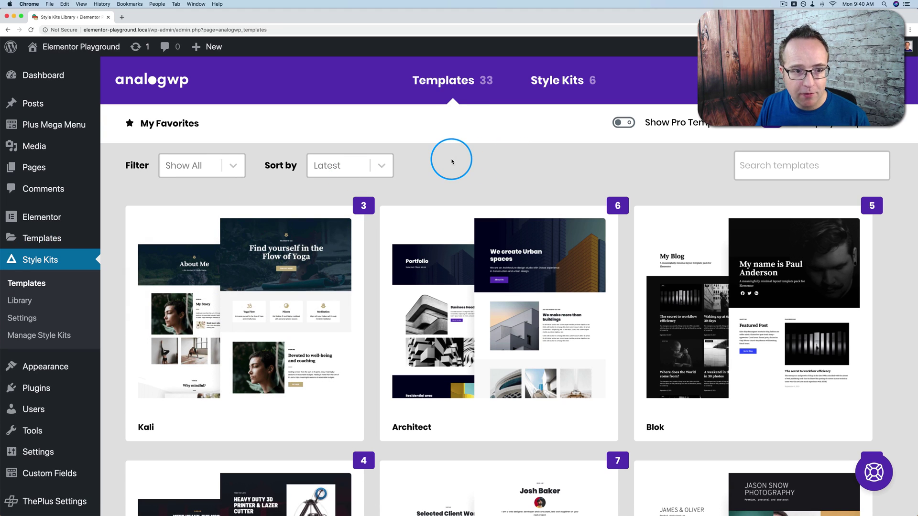
scroll(478, 161, down, 1)
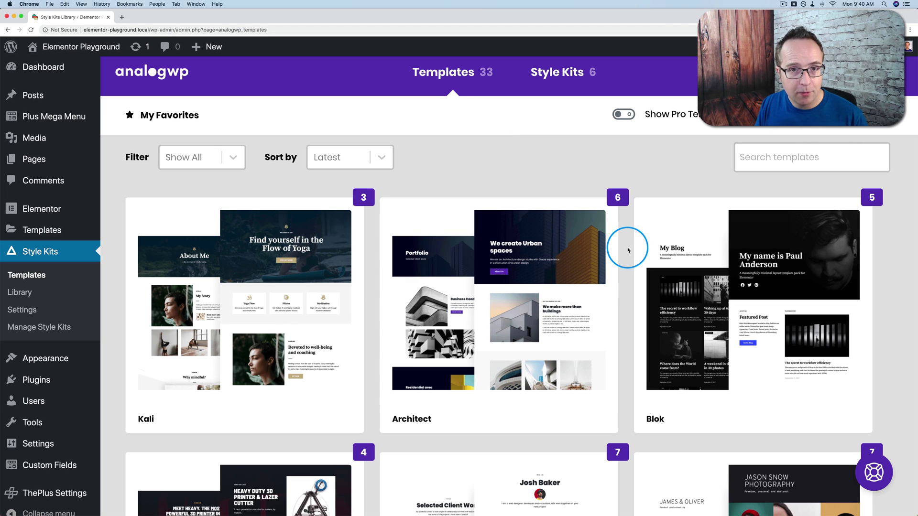
click(620, 116)
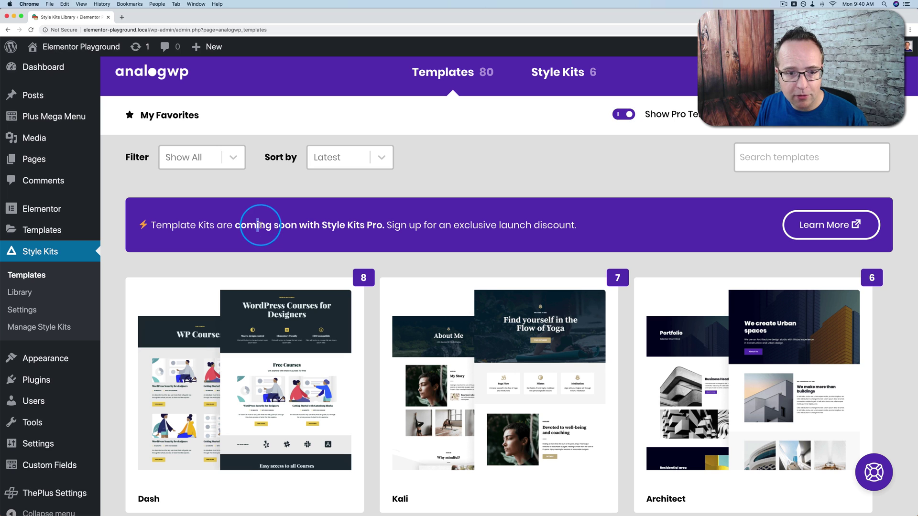
drag(259, 225, 372, 224)
click(621, 114)
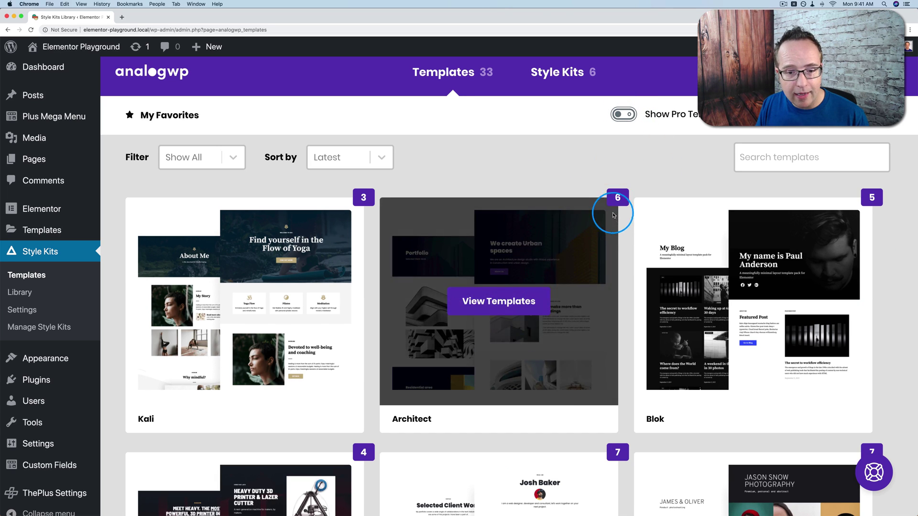
scroll(621, 201, down, 5)
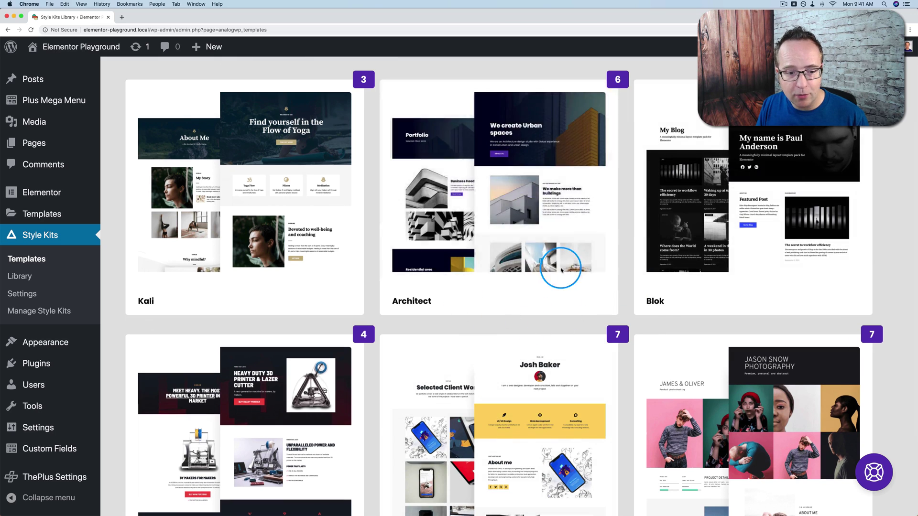
scroll(643, 245, up, 5)
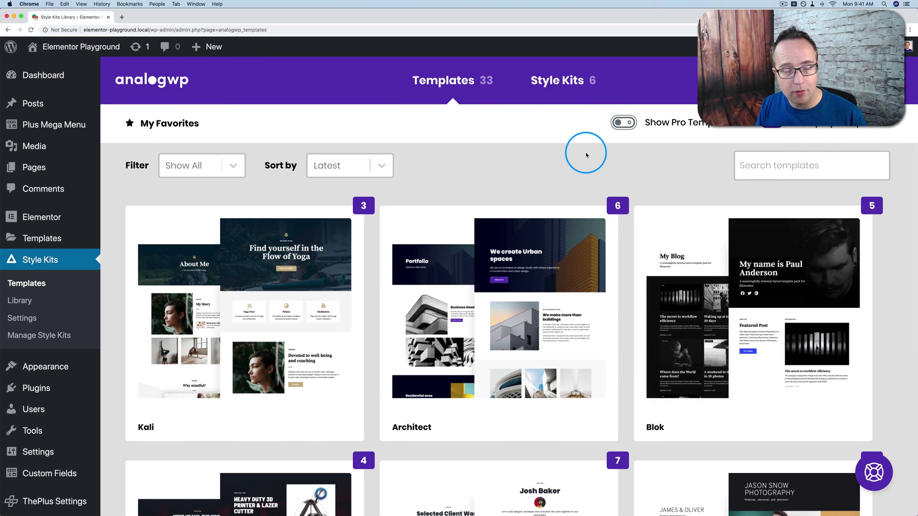
Import the Architect preset from the Style Kits tab and continue to Manage Style Kits
click(555, 81)
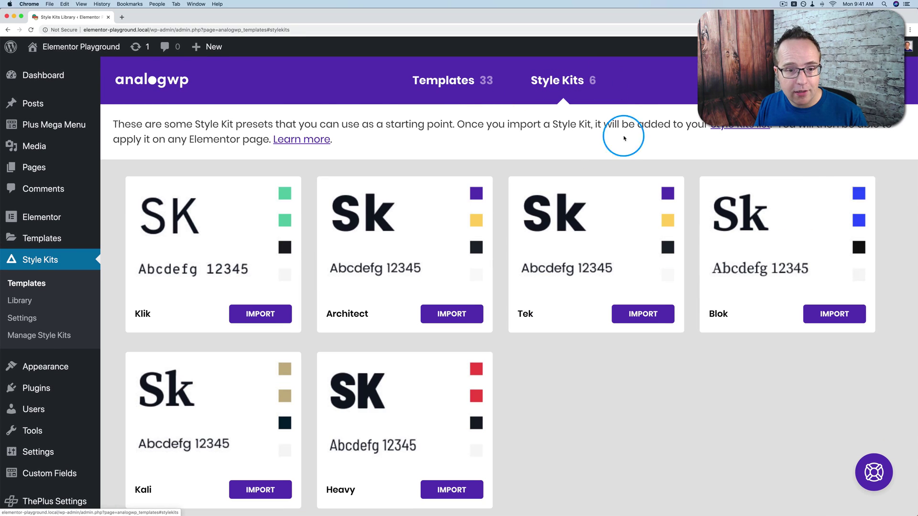
scroll(303, 198, down, 3)
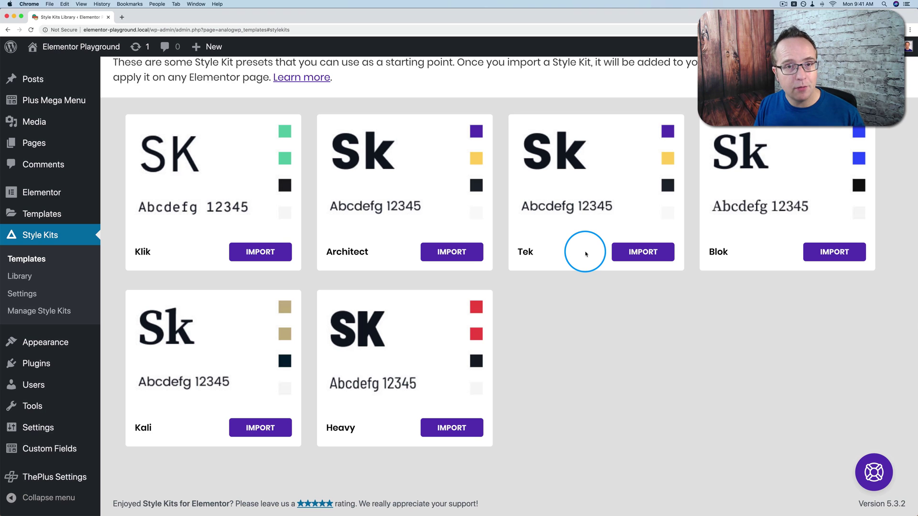
scroll(517, 379, down, 1)
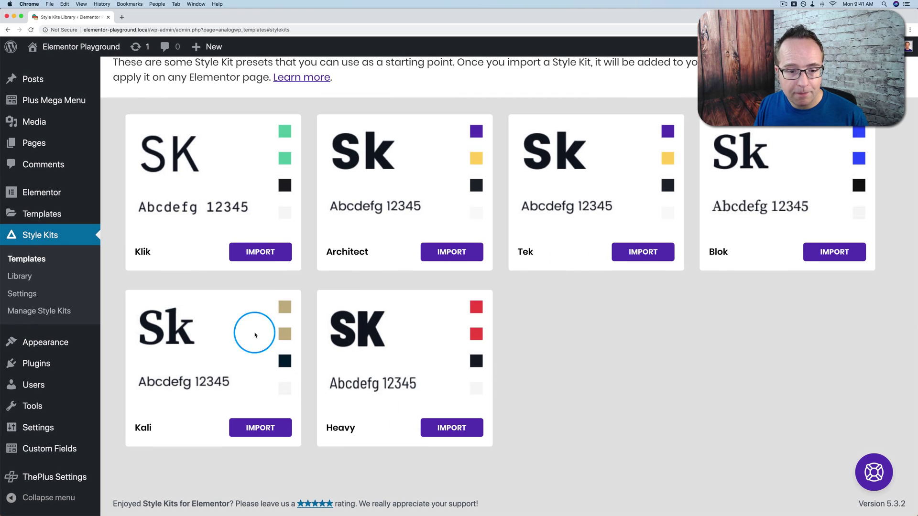
click(449, 252)
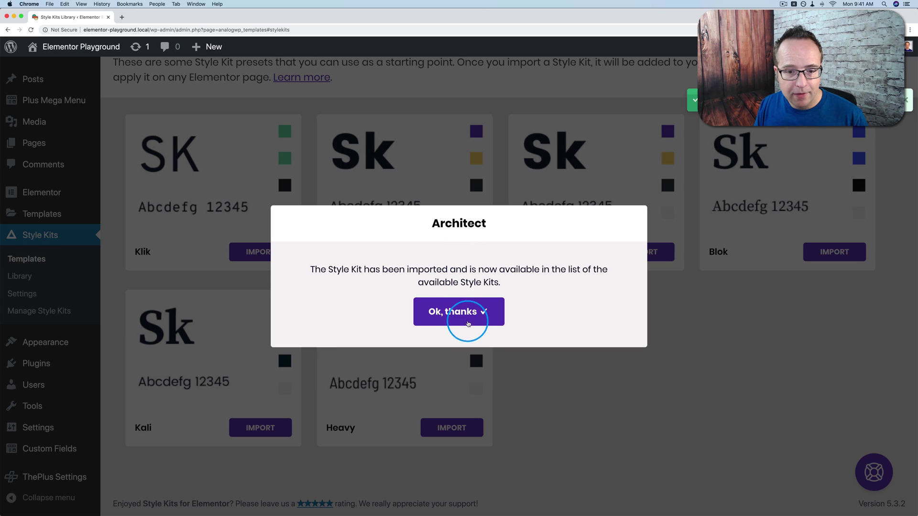
click(452, 306)
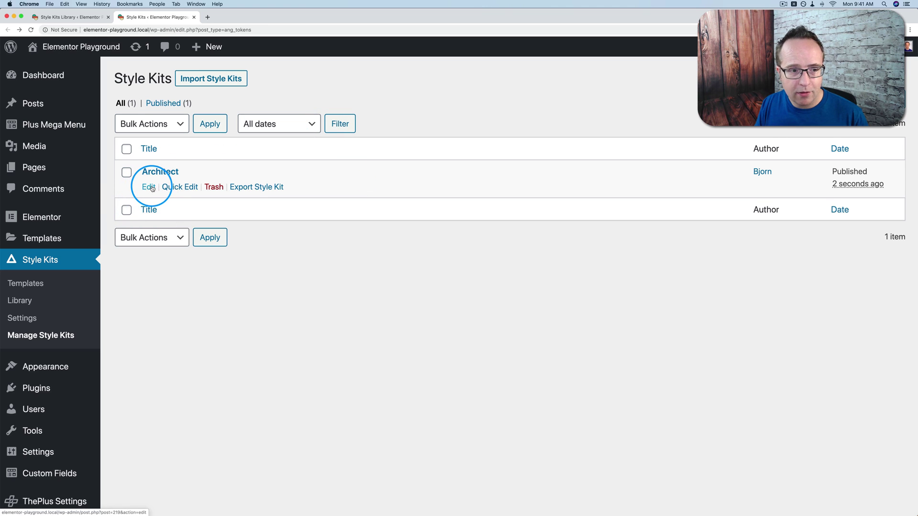
Review the Architect kit's edit page, then go to Style Kits > Settings
click(149, 187)
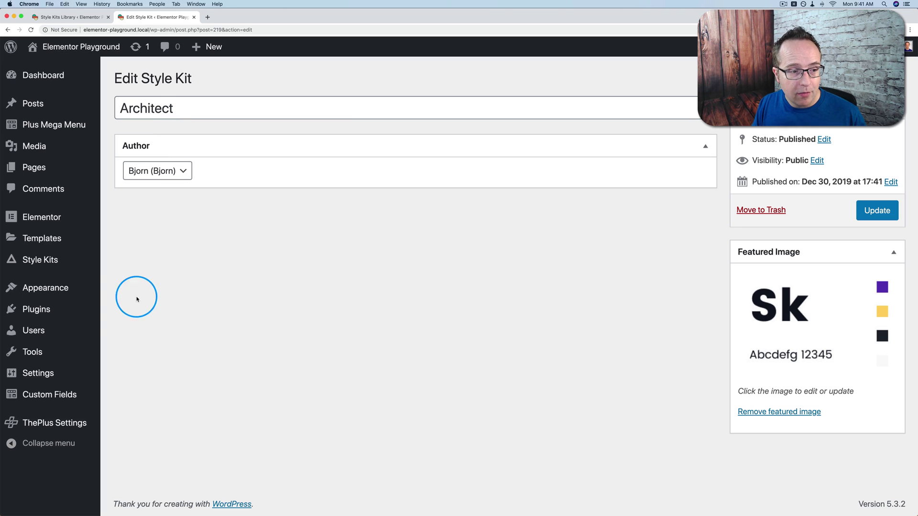
mouse_move(49, 265)
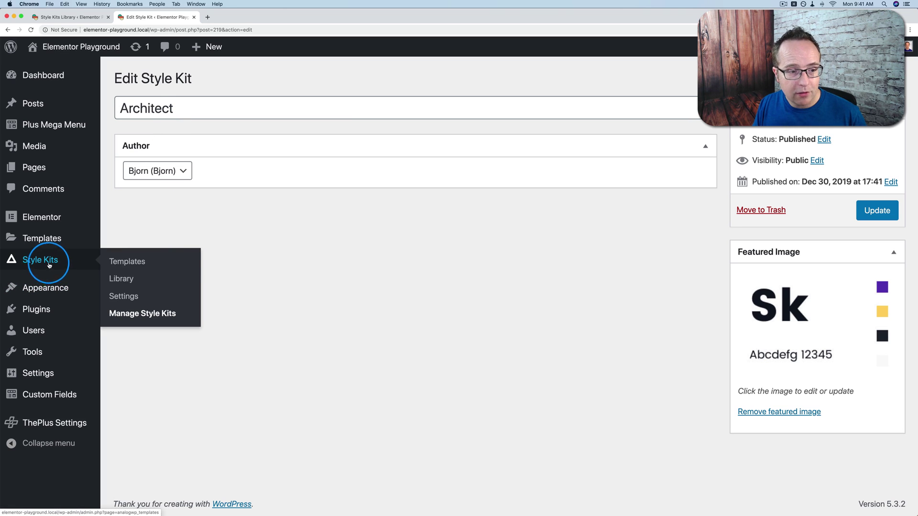
click(123, 296)
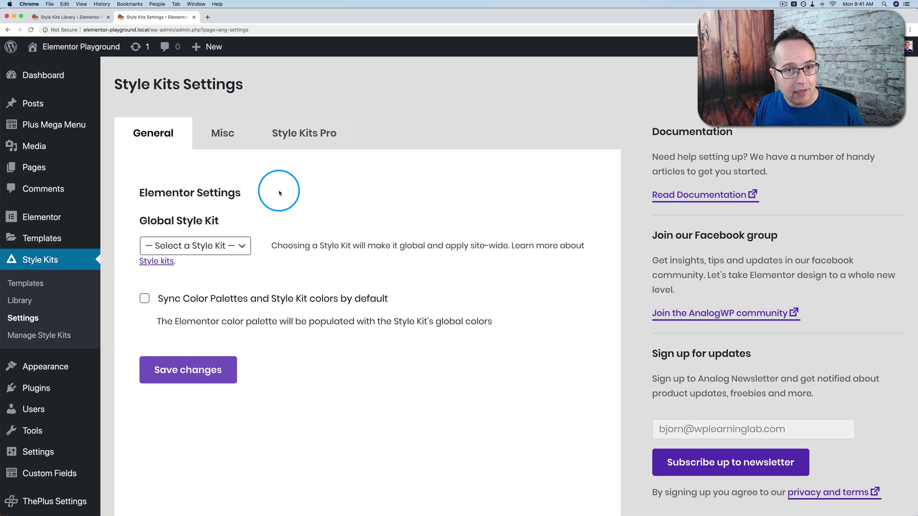
Choose Architect as Global Style Kit, keep Sync Color Palettes ticked, and save
click(238, 250)
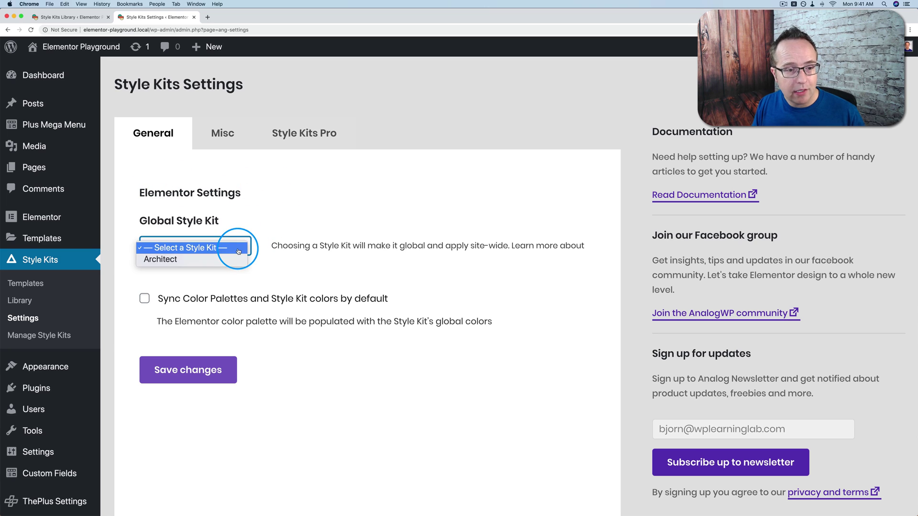
click(166, 263)
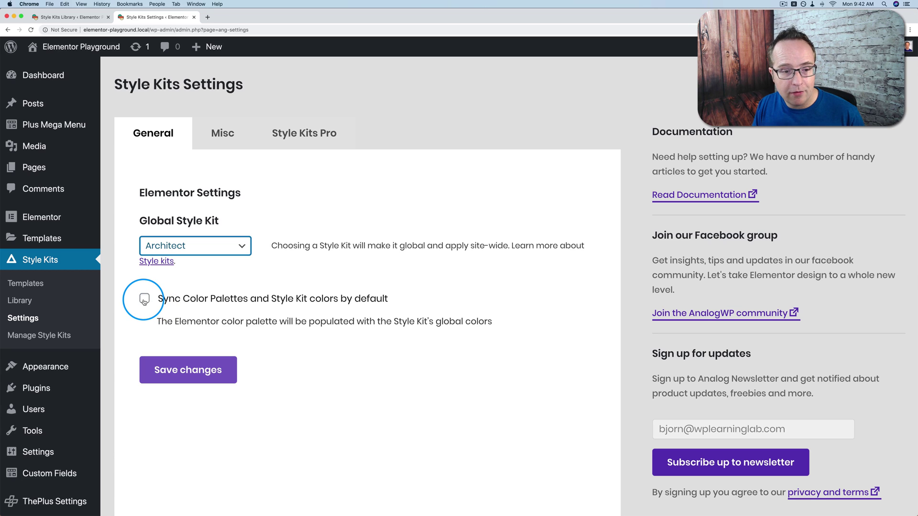
drag(143, 318, 161, 320)
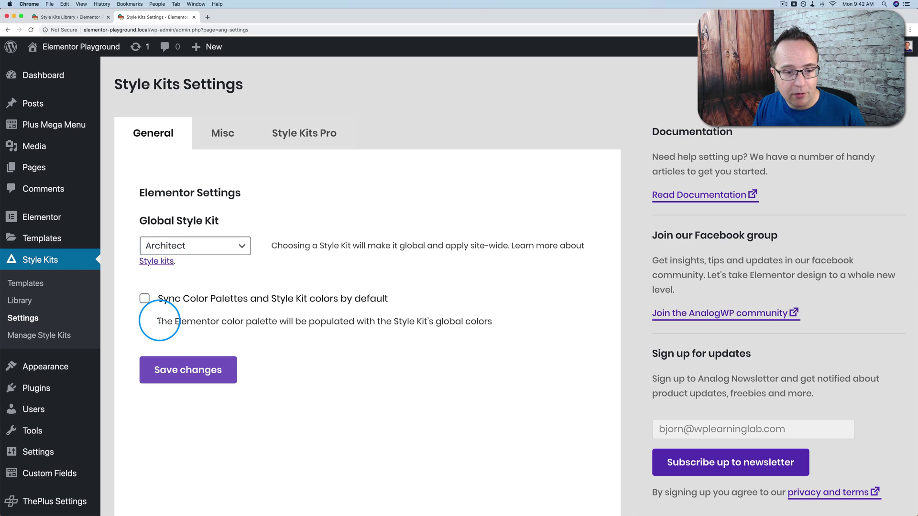
drag(373, 320, 484, 323)
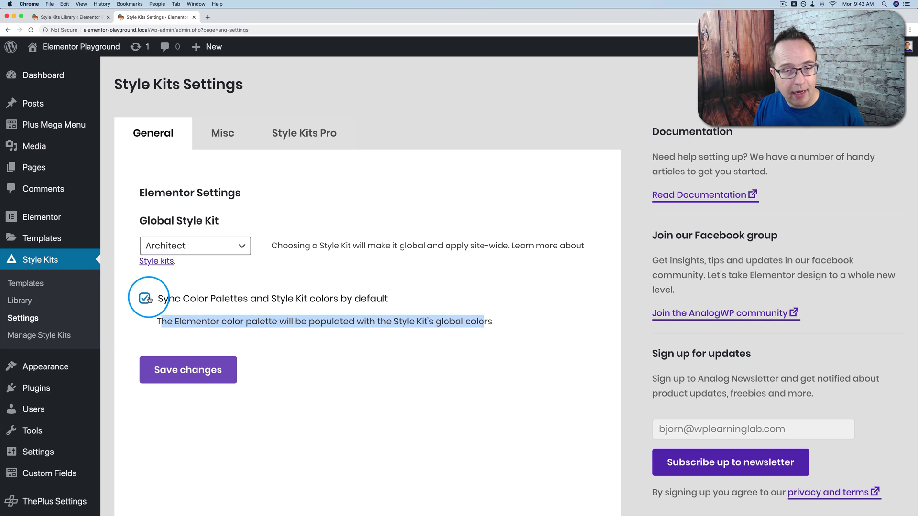
click(193, 300)
click(145, 299)
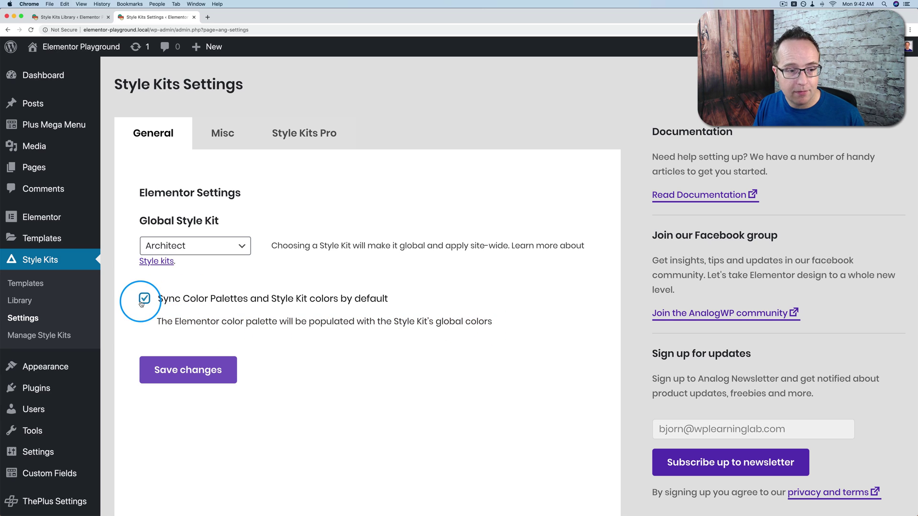
click(163, 369)
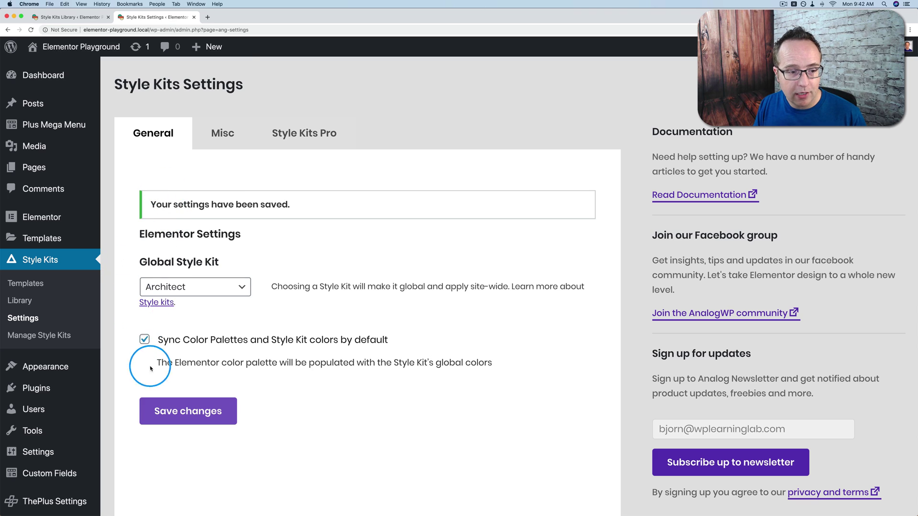
click(220, 138)
Keep the rollback version at 1.3.16 and open the 'Remove Styling from typographic elements' docs
click(139, 201)
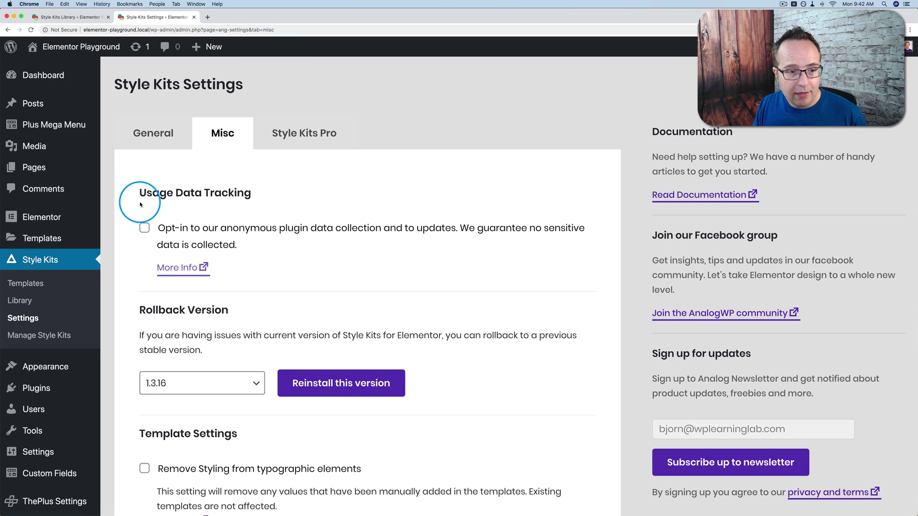
scroll(140, 204, down, 3)
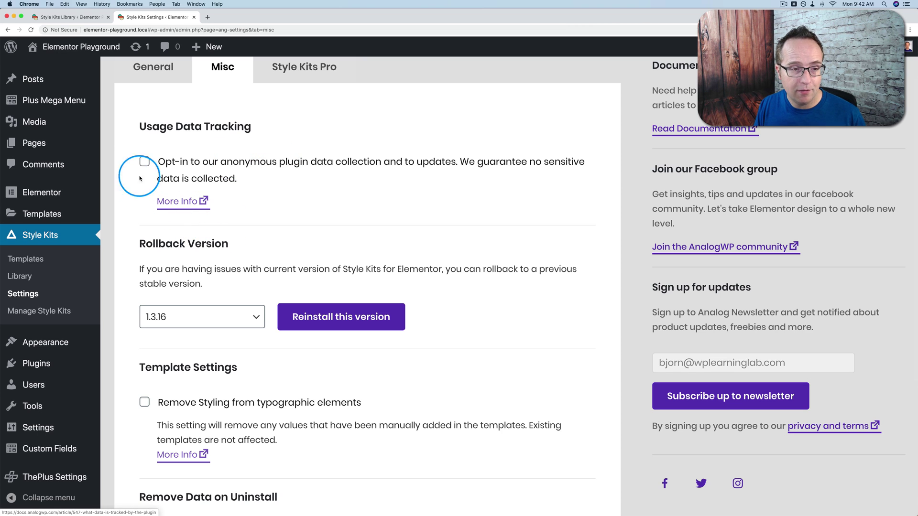
scroll(332, 209, down, 5)
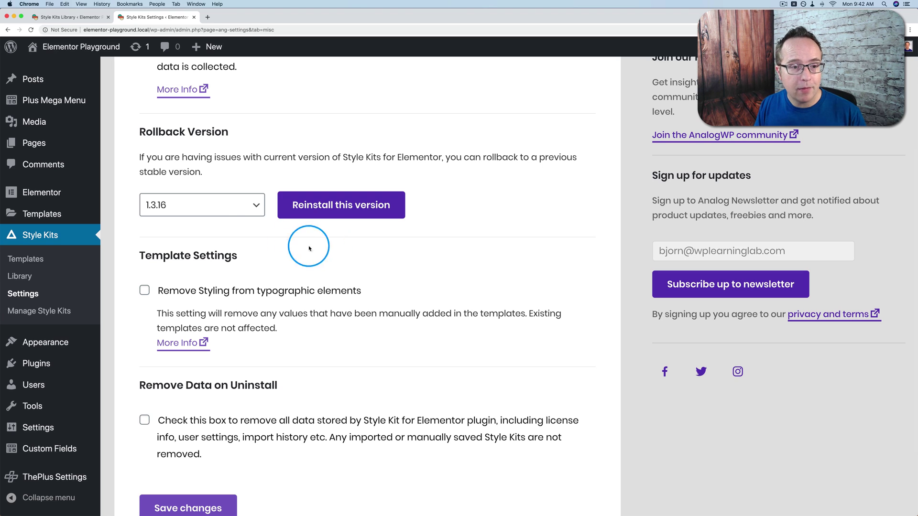
click(252, 206)
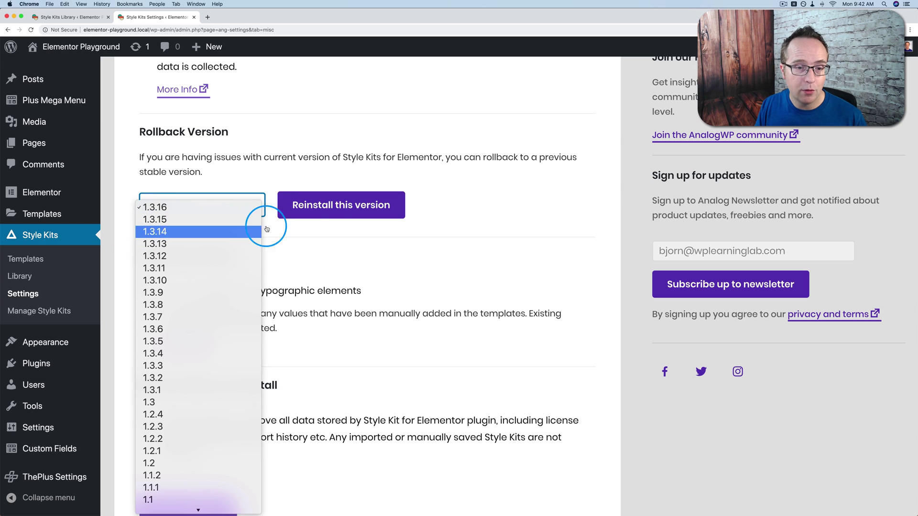
click(332, 232)
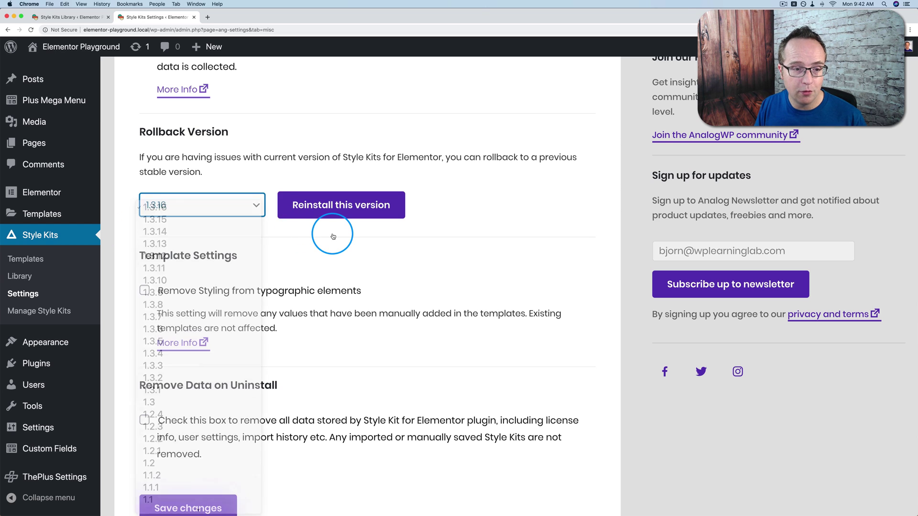
click(344, 263)
scroll(344, 262, down, 3)
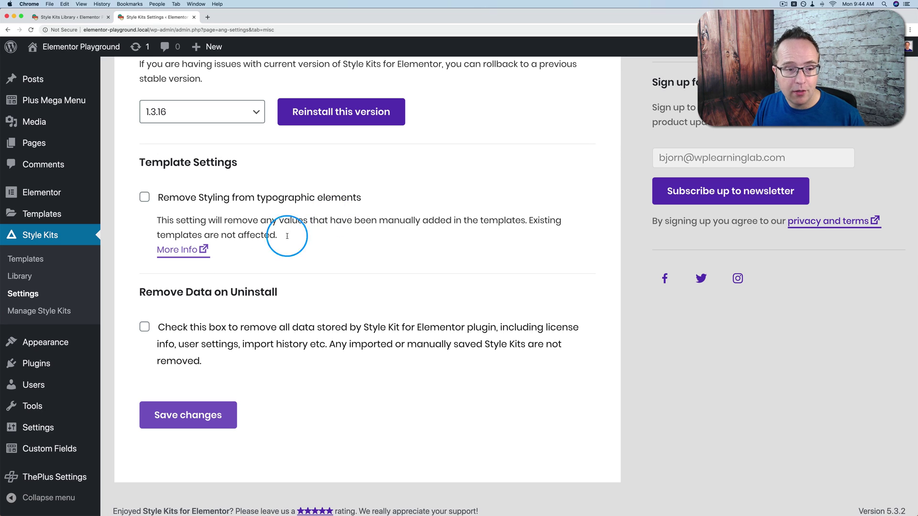
click(176, 254)
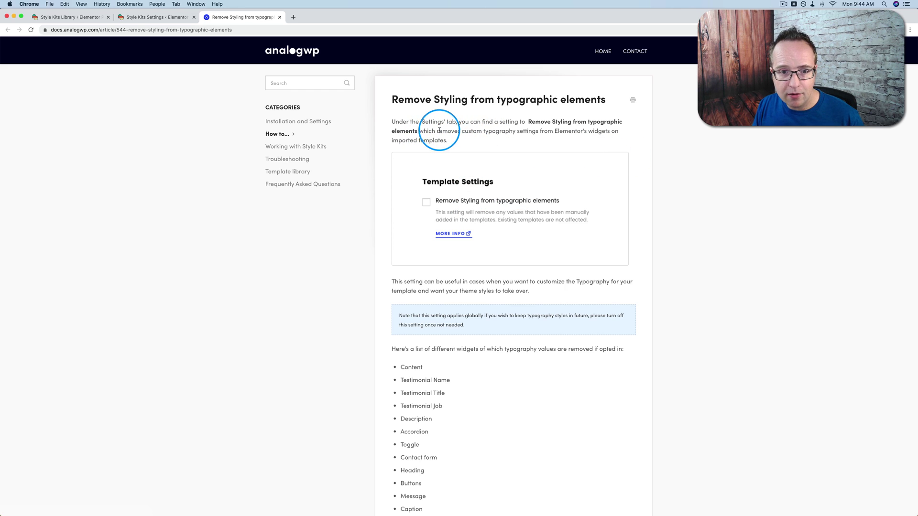
Highlight the docs article's intro paragraph, then return to the Style Kits Settings tab
double_click(540, 120)
drag(540, 120, 435, 139)
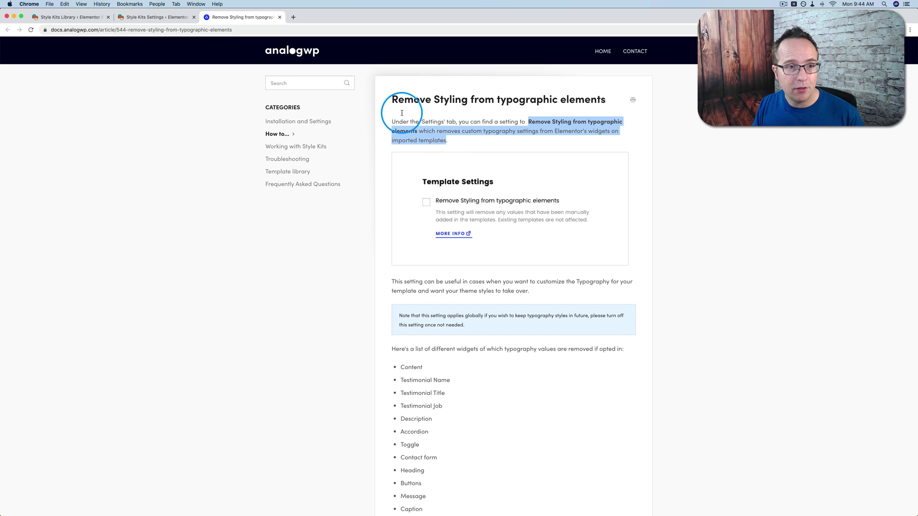
click(160, 17)
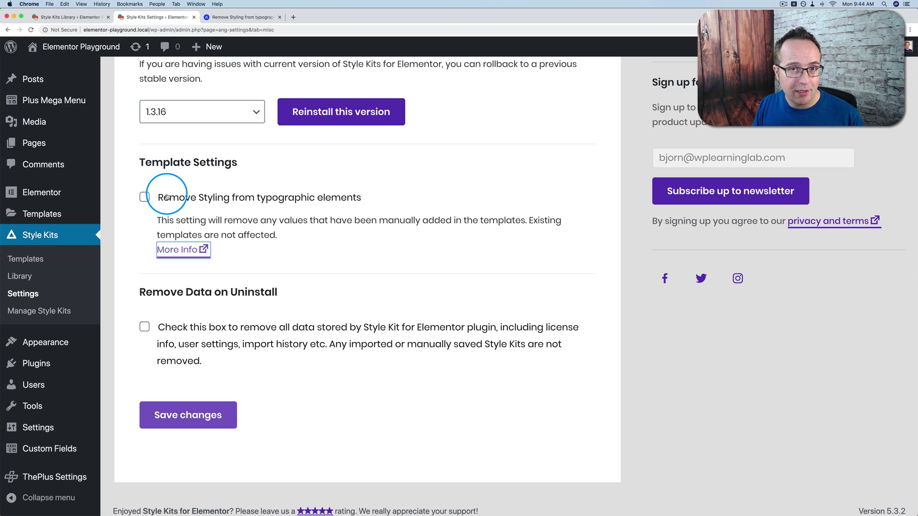
Tick Remove Data on Uninstall and save the Misc settings
click(127, 293)
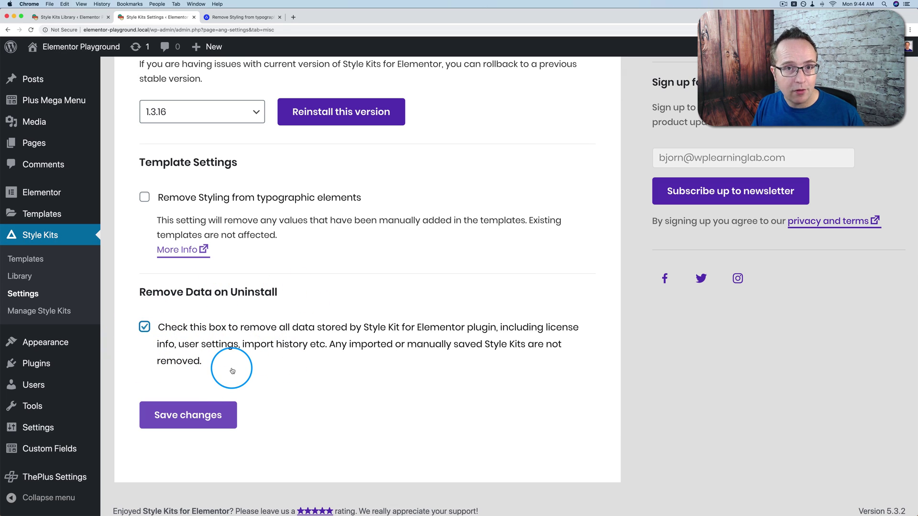
click(219, 414)
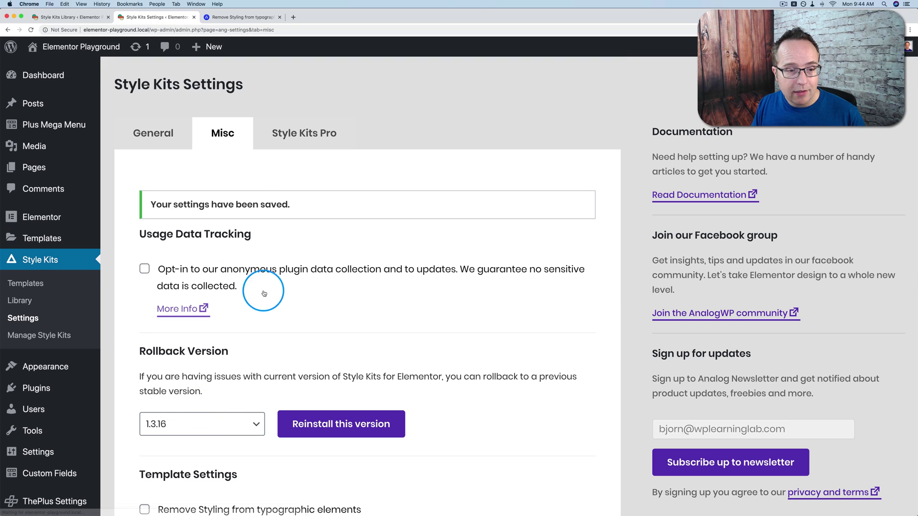
click(304, 142)
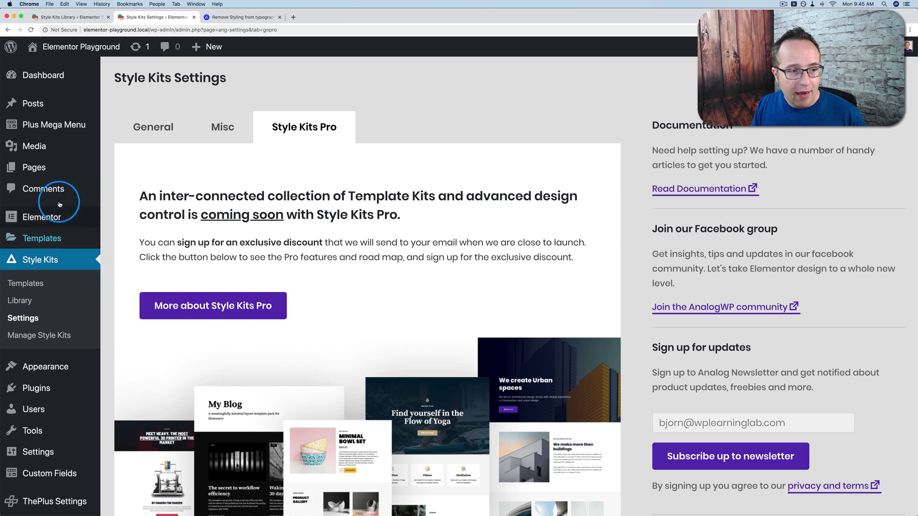
Edit the Homepage with Elementor from All Pages and dismiss the Meet Style Kits dialog
mouse_move(39, 170)
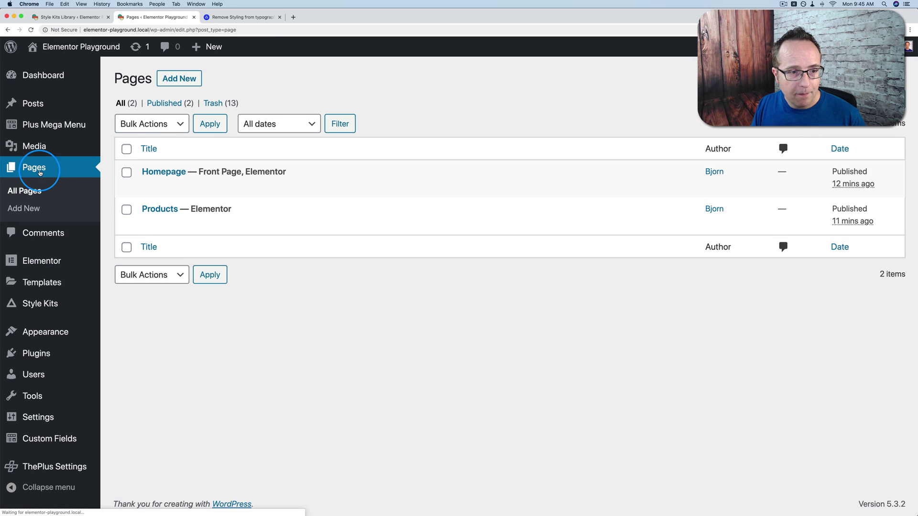
mouse_move(239, 180)
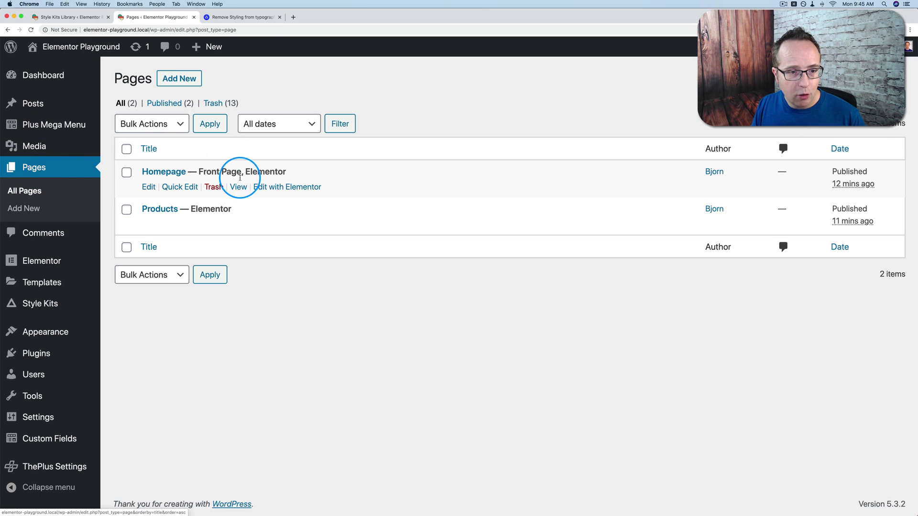
click(282, 188)
click(280, 17)
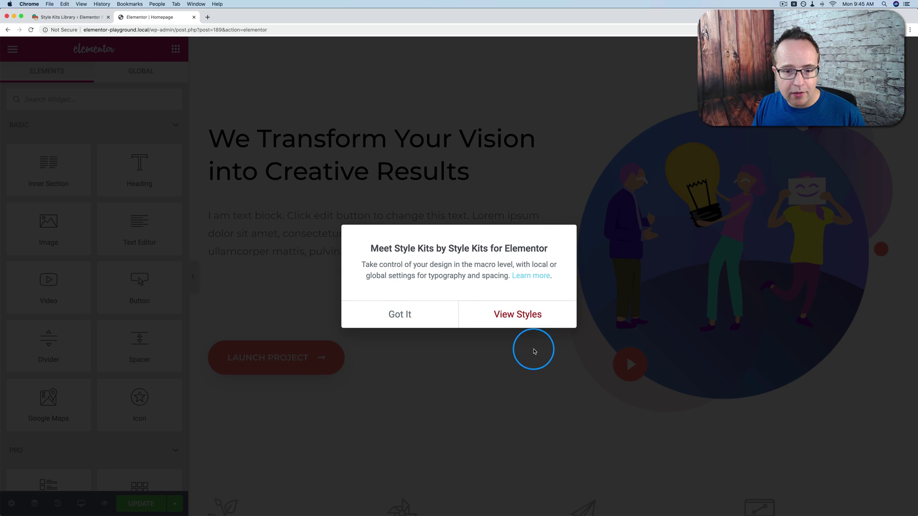
click(407, 312)
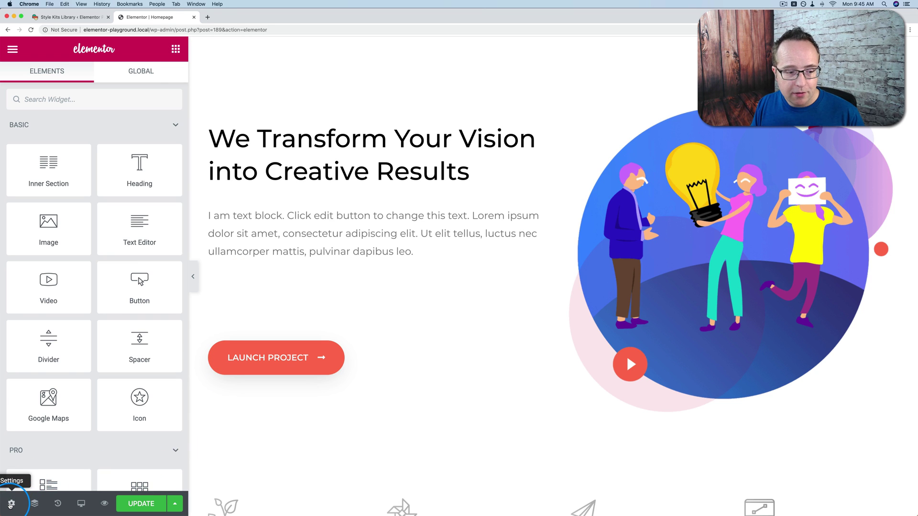
Open the page settings' Style tab and look through Body Style and Body Typography
click(11, 504)
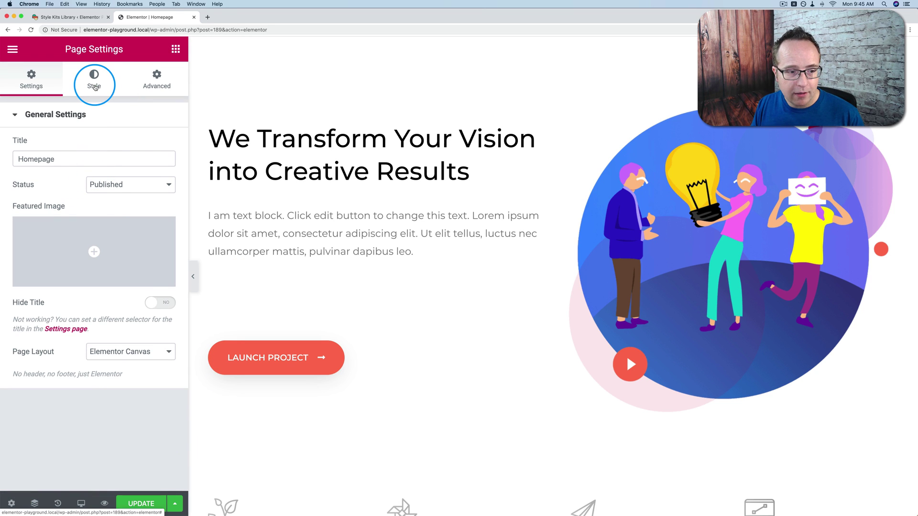
click(95, 88)
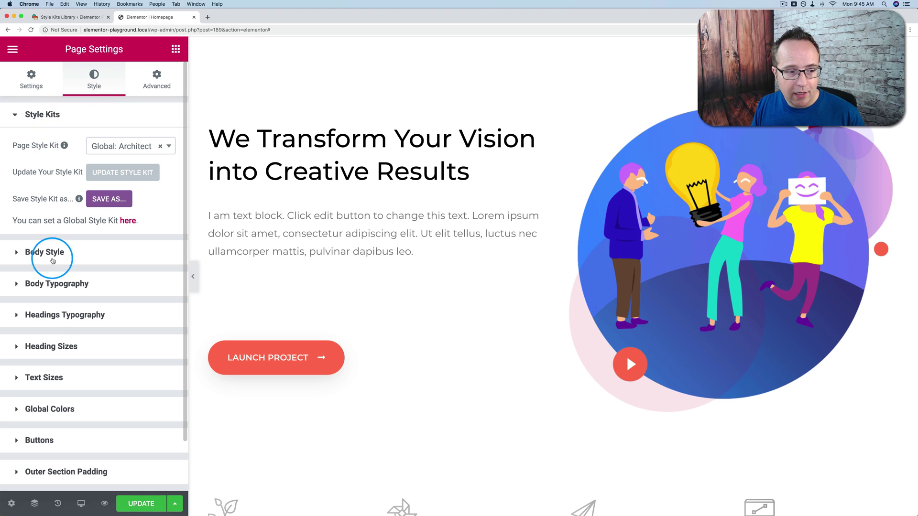
scroll(52, 348, down, 3)
scroll(50, 349, up, 3)
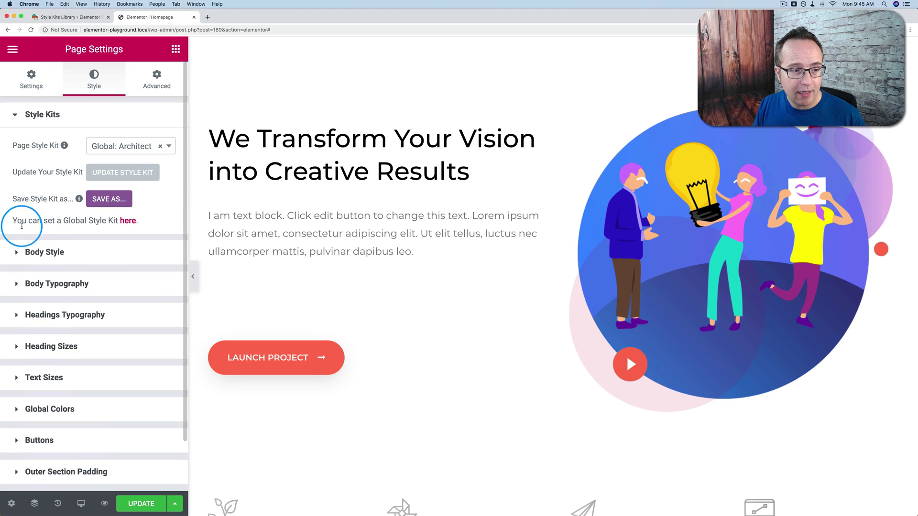
click(13, 252)
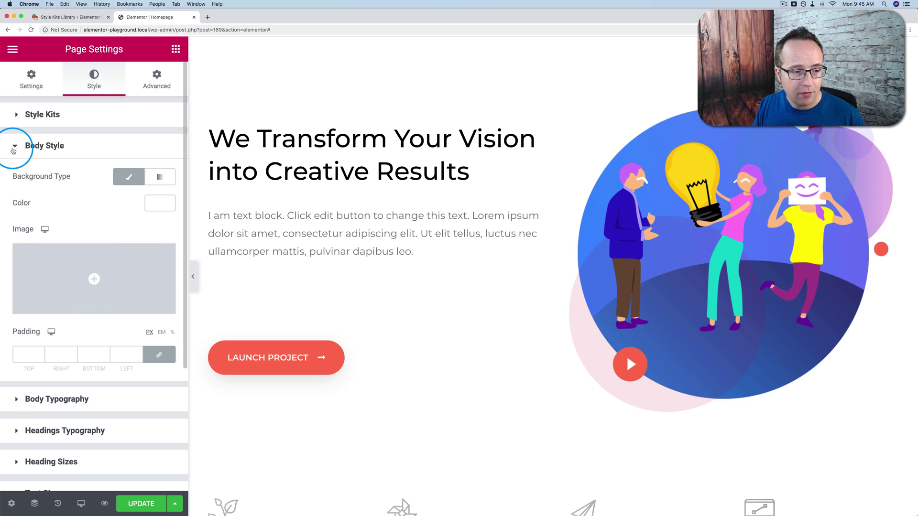
click(14, 152)
click(14, 175)
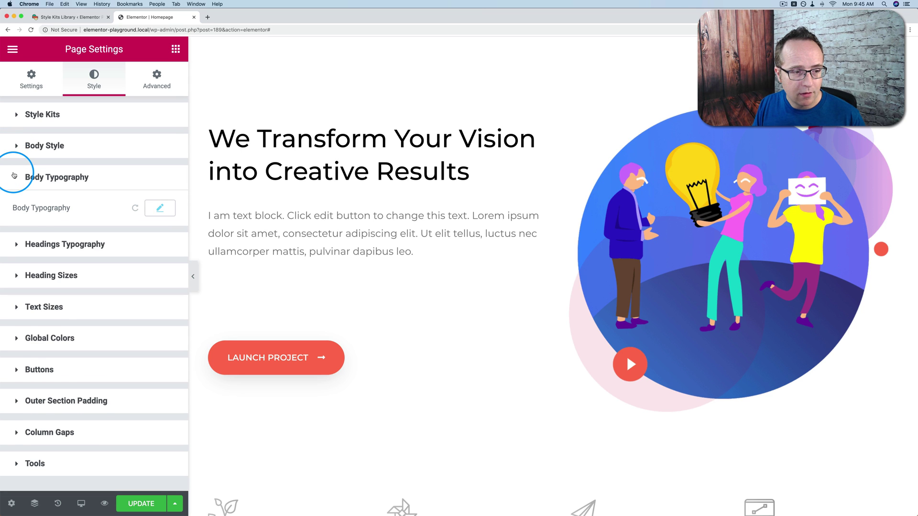
click(15, 176)
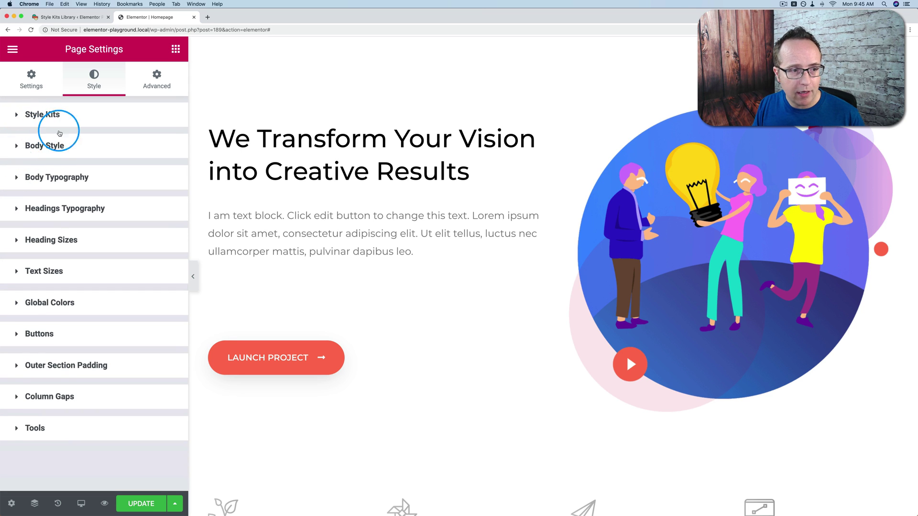
click(24, 146)
scroll(53, 294, down, 3)
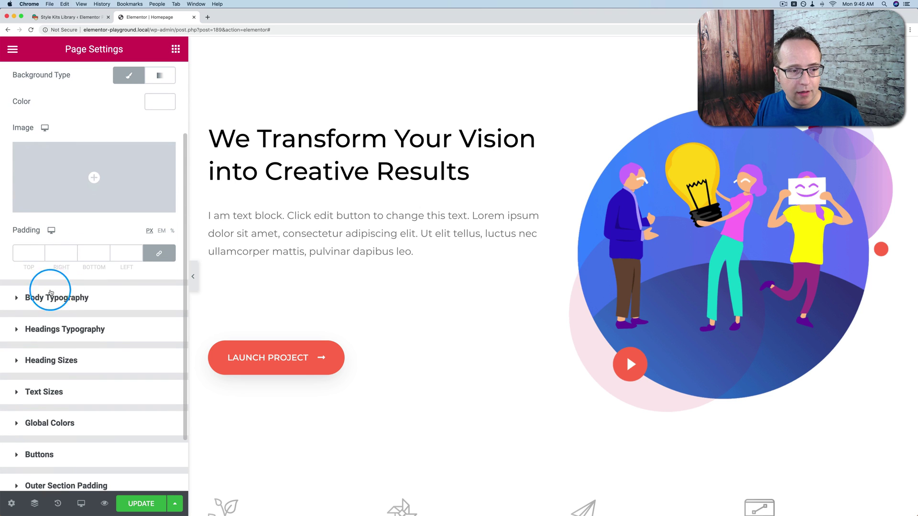
scroll(31, 230, up, 3)
click(17, 147)
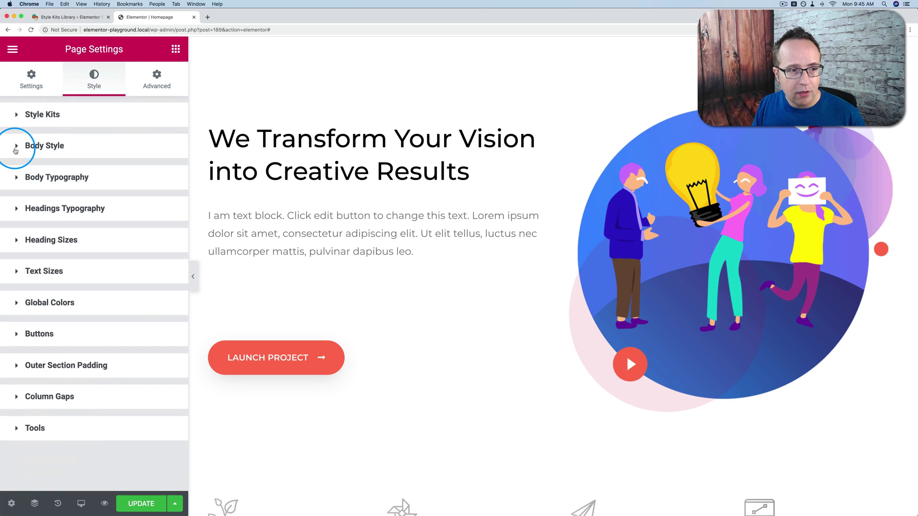
Expand the Style Kits section and check the Page Style Kit is Global: Architect
click(12, 504)
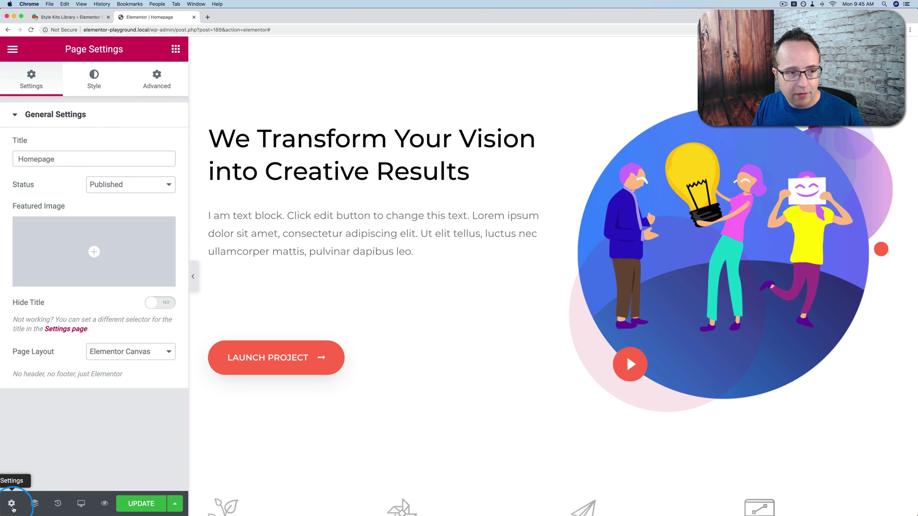
click(98, 80)
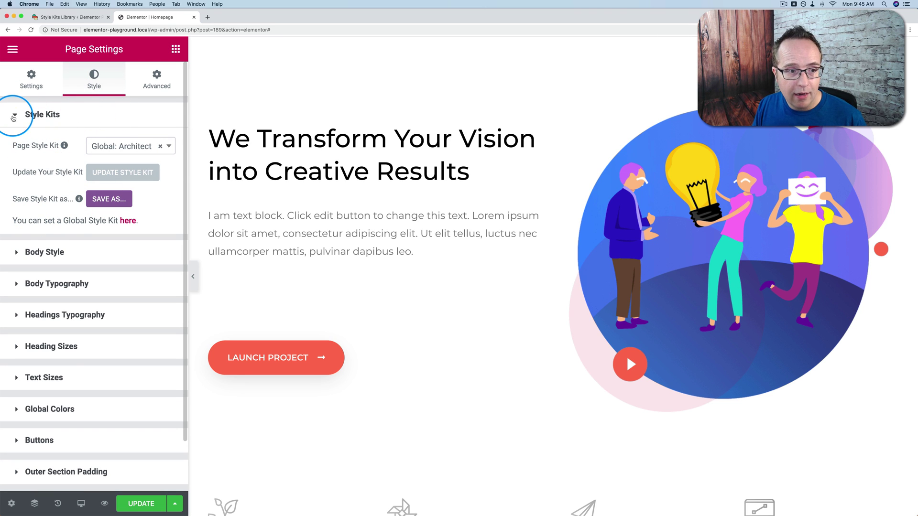
click(15, 115)
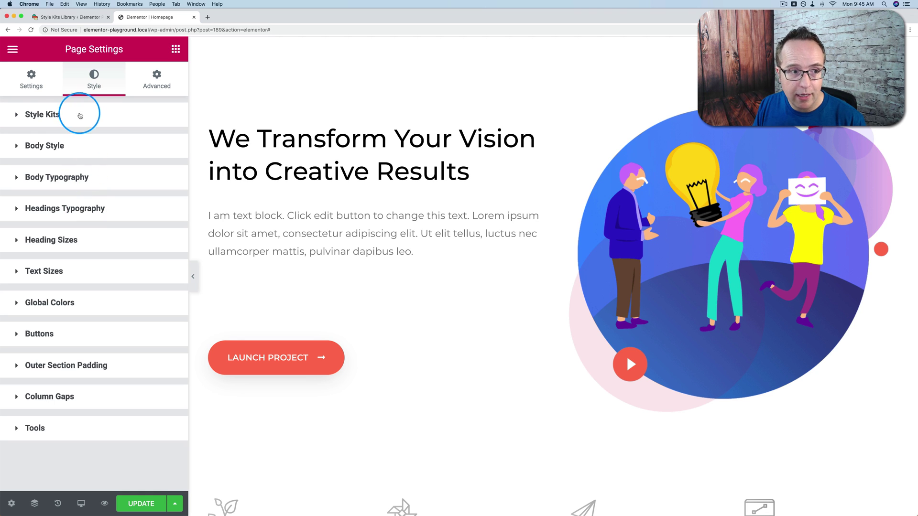
click(17, 116)
click(23, 120)
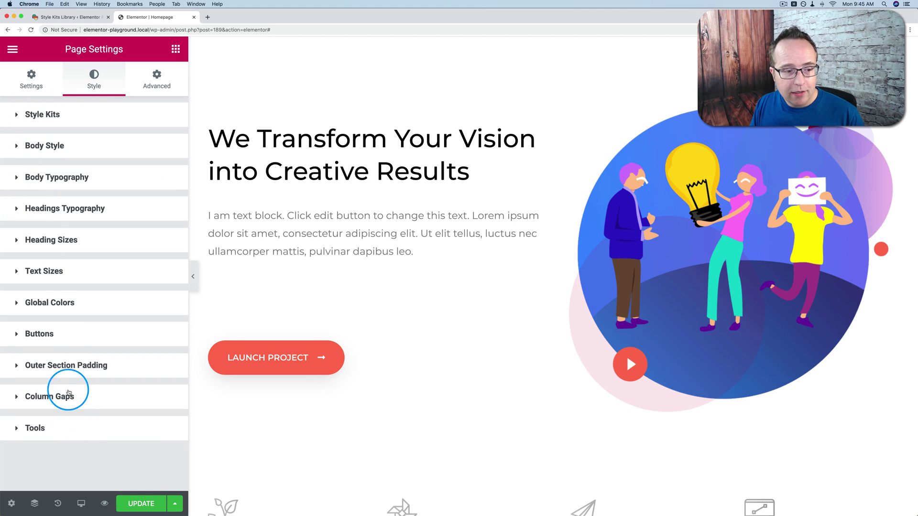
click(20, 116)
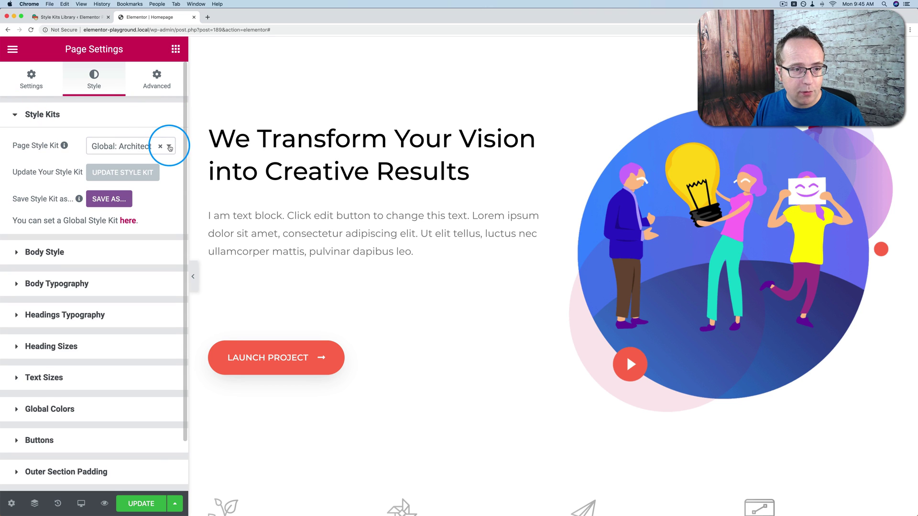
click(168, 146)
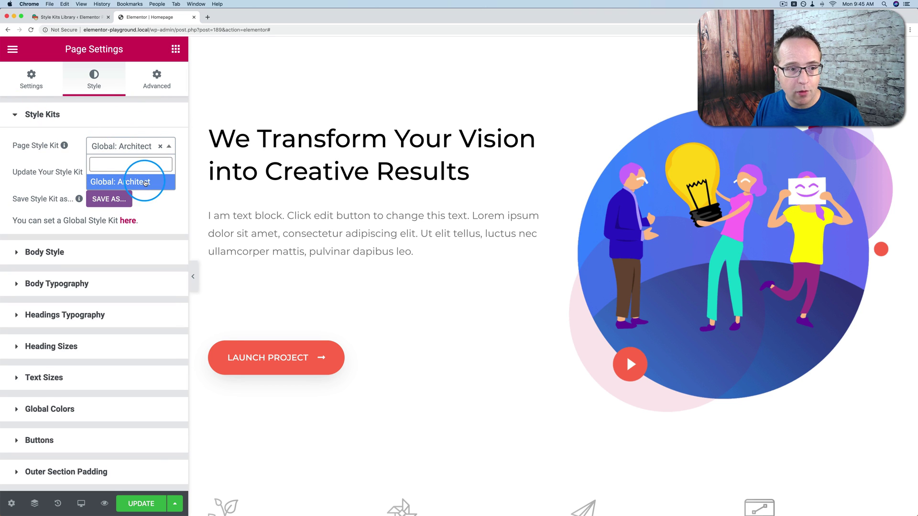
Keep Global: Architect as the page kit and set the body background colour to #F0EFEF
click(38, 166)
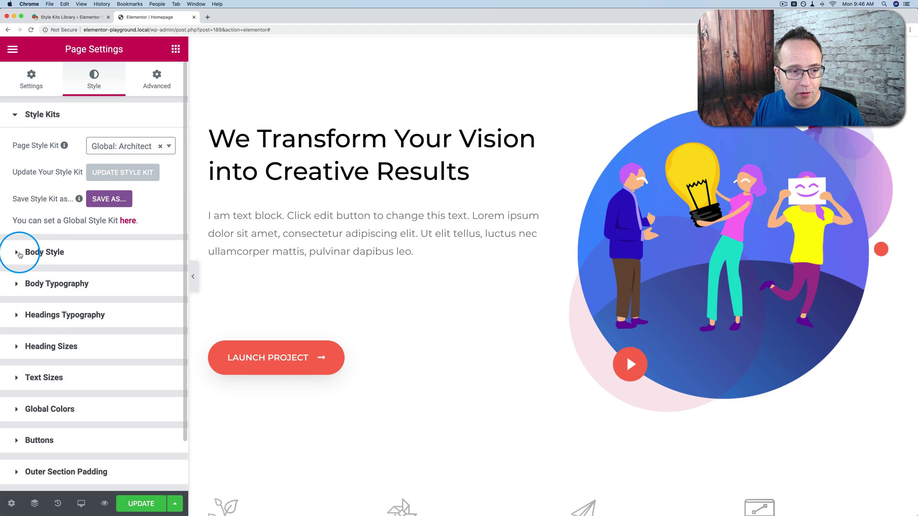
click(17, 252)
click(124, 180)
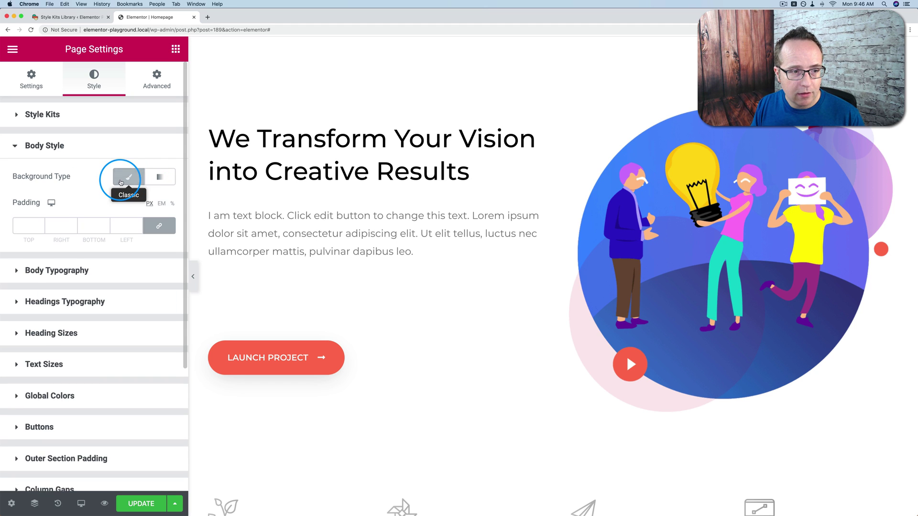
click(123, 181)
click(157, 203)
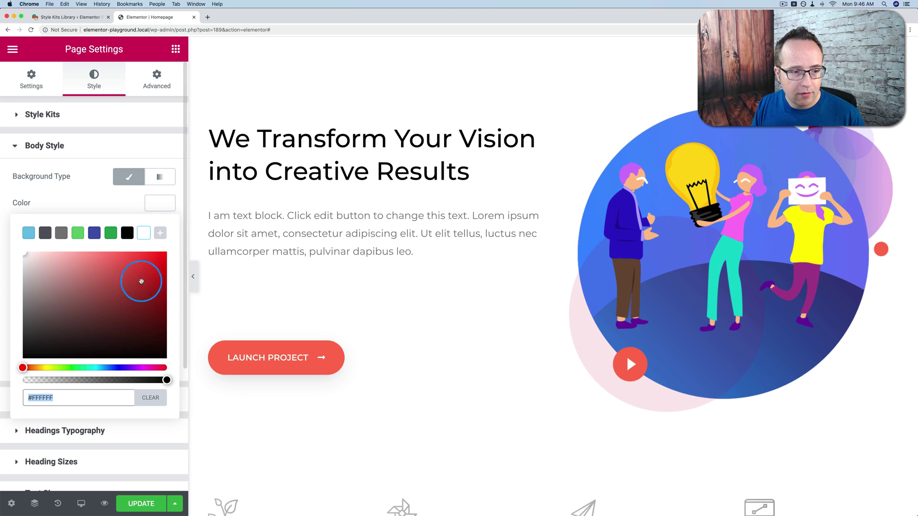
click(23, 258)
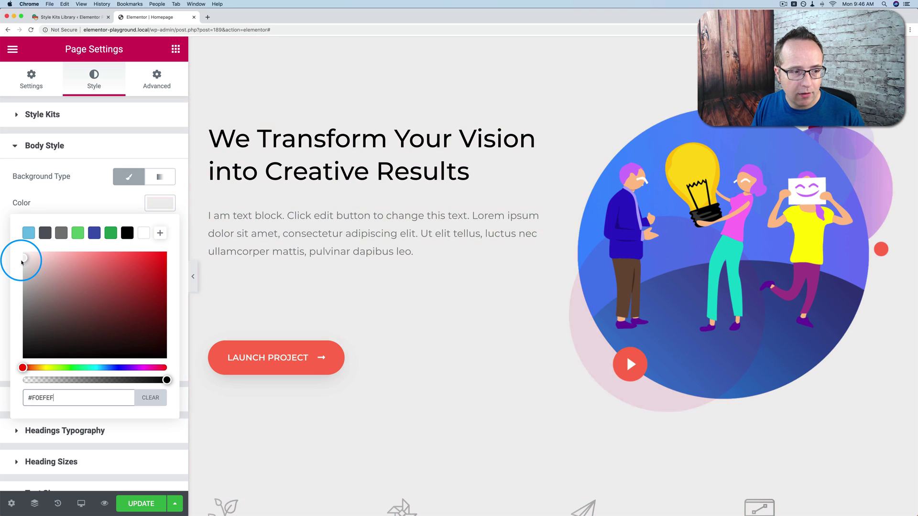
click(150, 200)
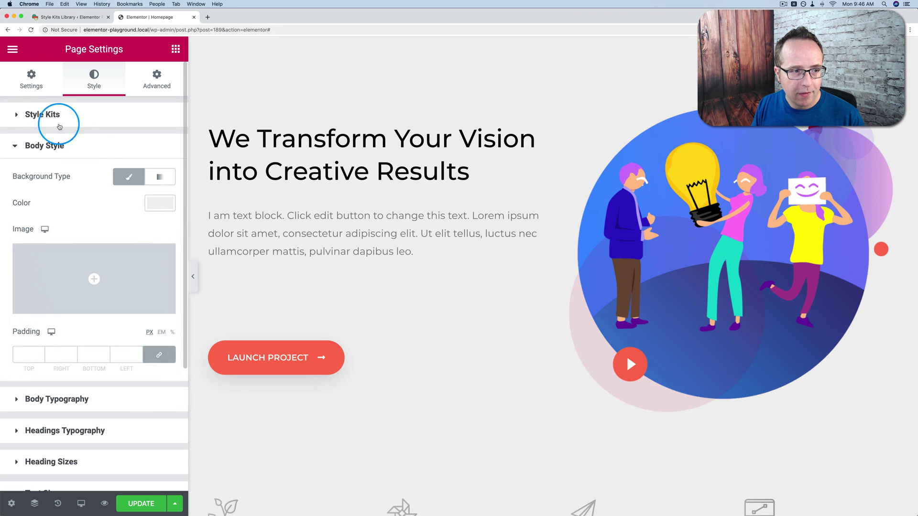
click(13, 116)
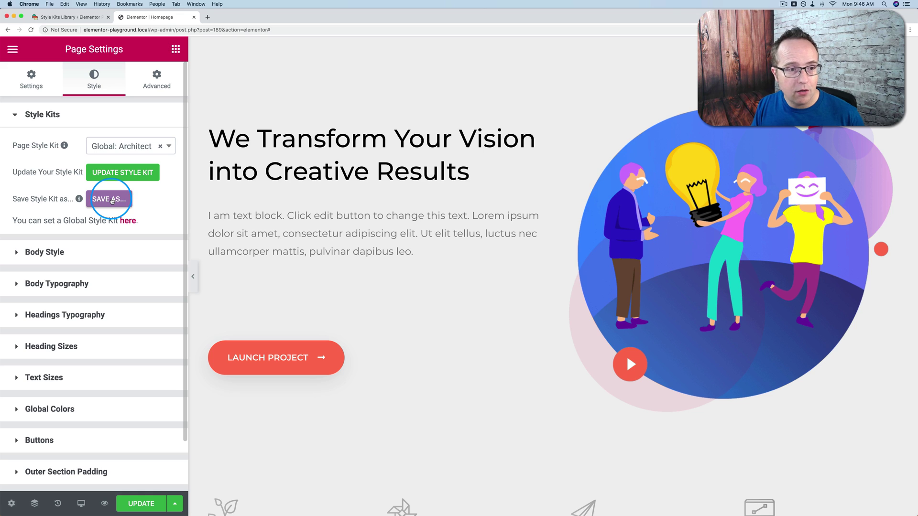
Save the page styles as a new kit 'WPLearningLab Styles' and select it as the Page Style Kit
click(109, 199)
click(402, 271)
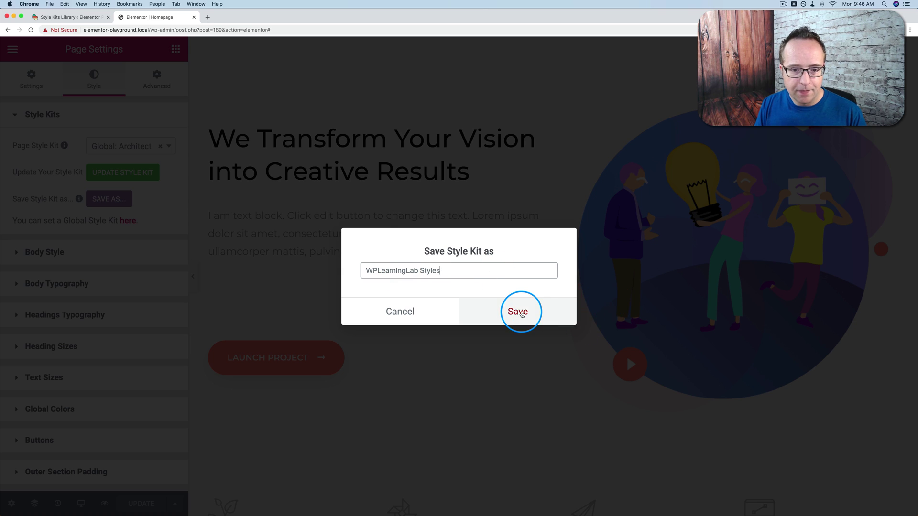
click(519, 312)
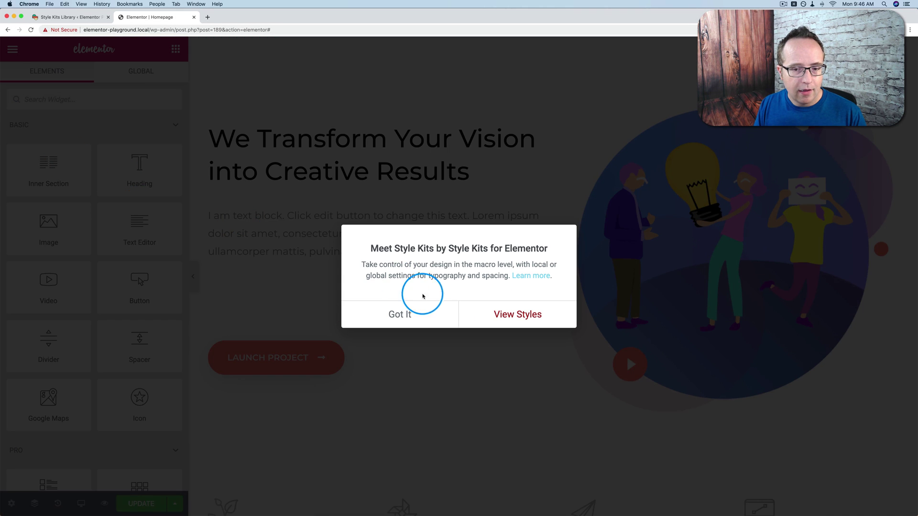
click(408, 318)
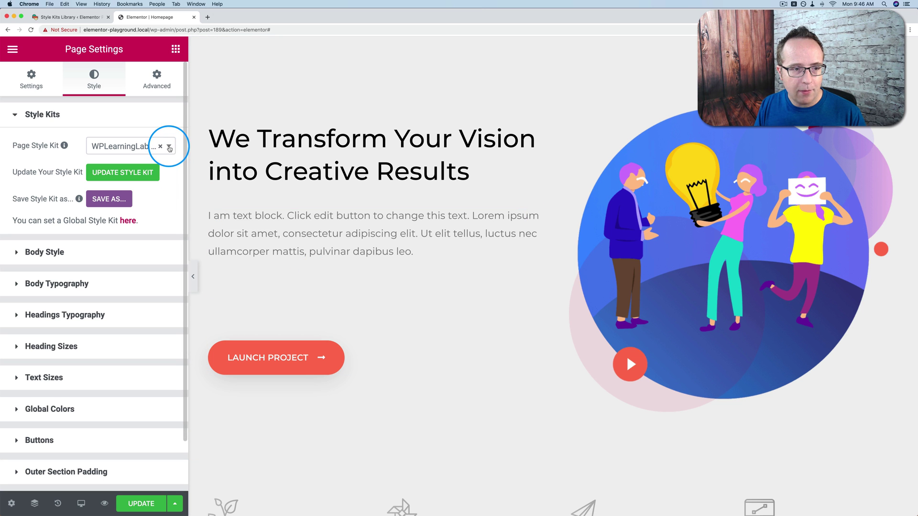
click(169, 149)
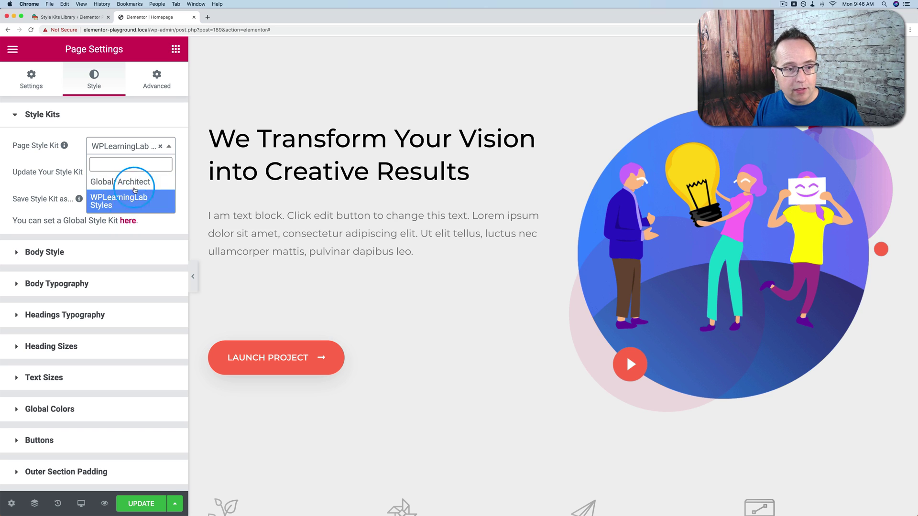
click(129, 204)
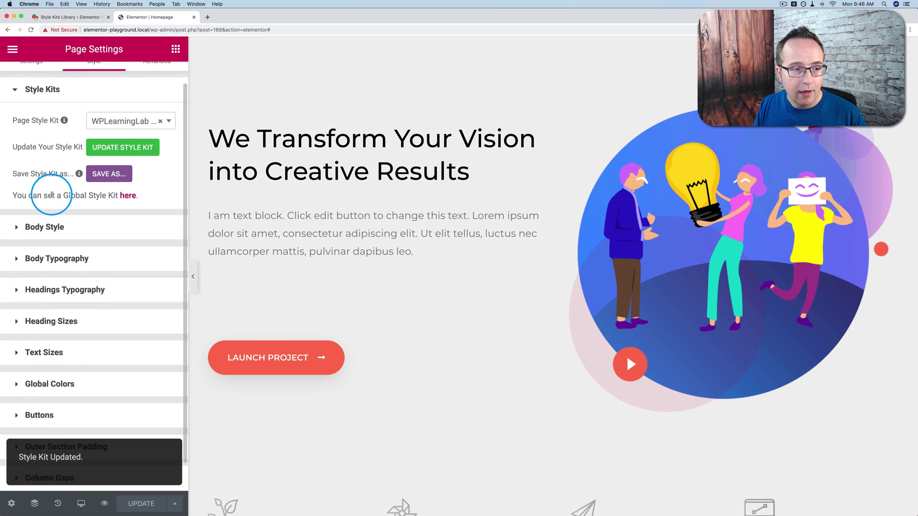
click(48, 252)
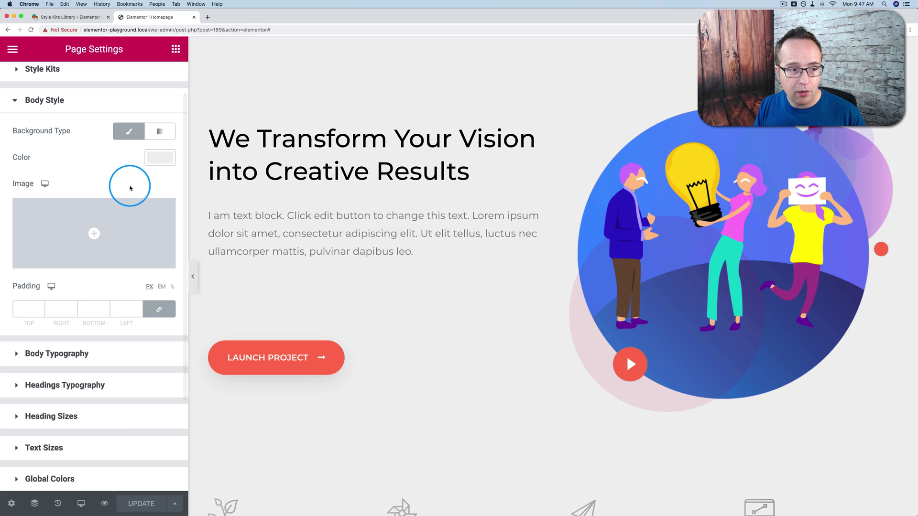
scroll(38, 238, down, 2)
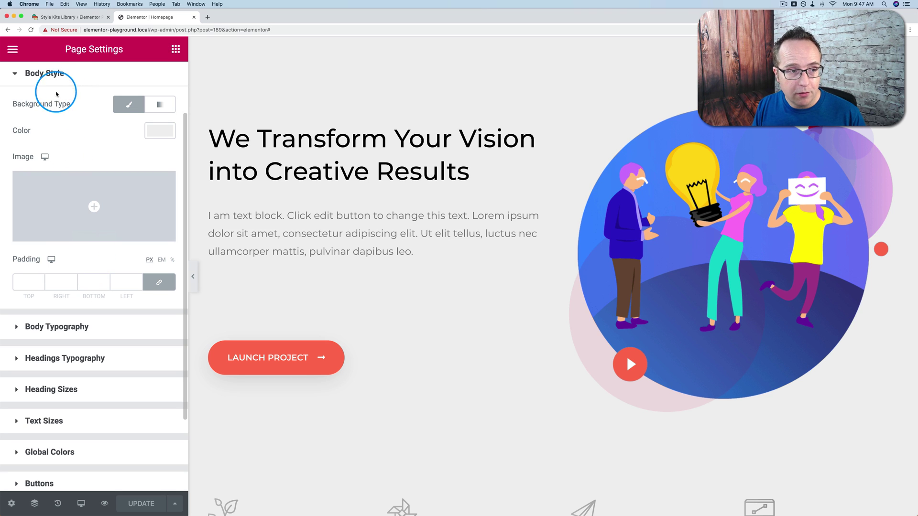
click(52, 76)
click(53, 178)
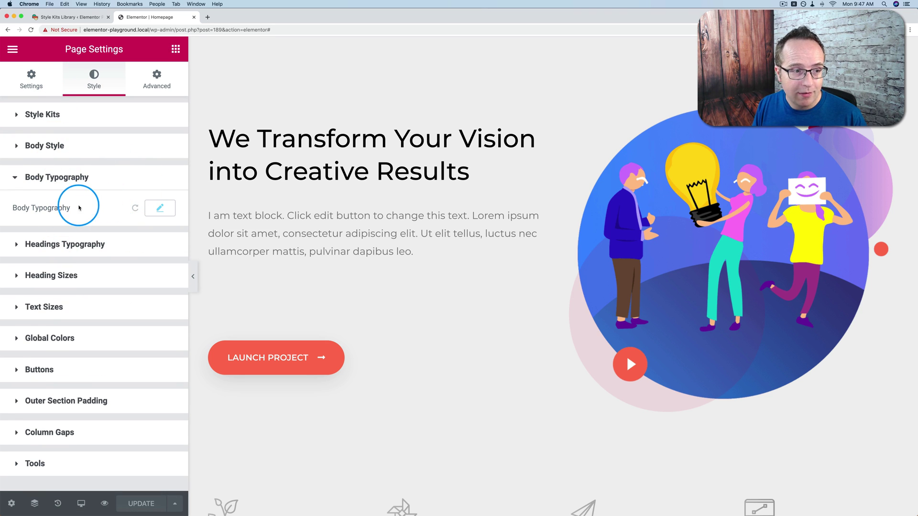
click(160, 210)
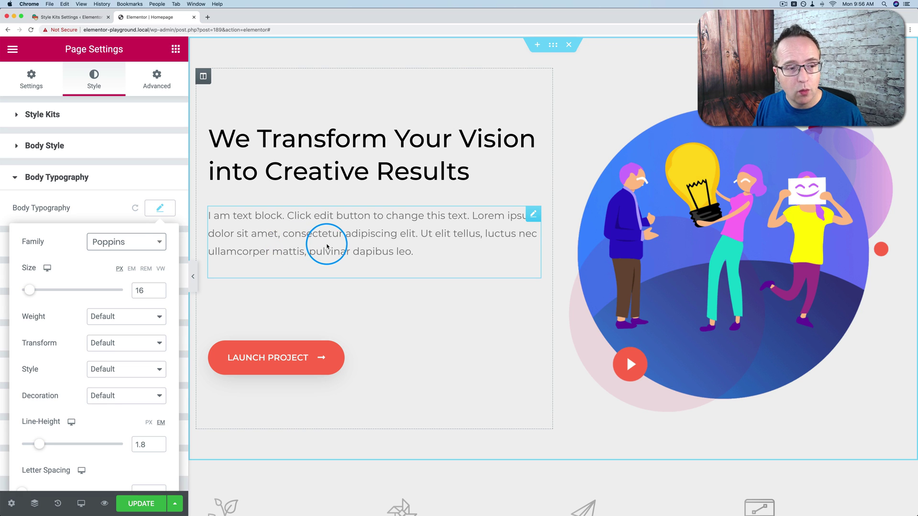
click(297, 214)
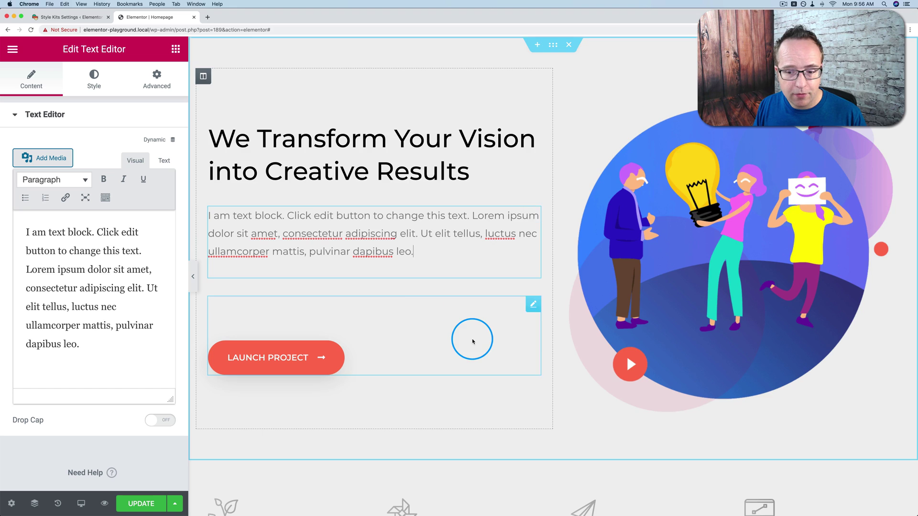
scroll(472, 338, down, 5)
click(271, 305)
click(459, 305)
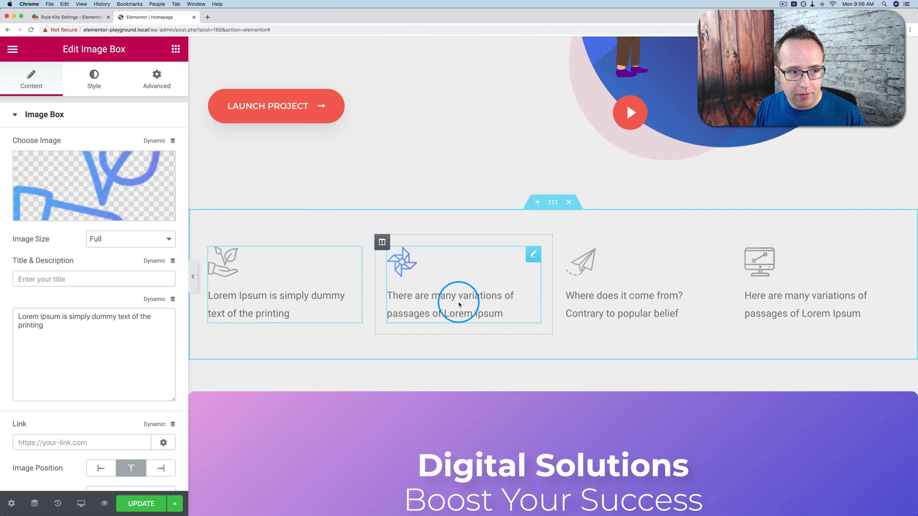
click(579, 303)
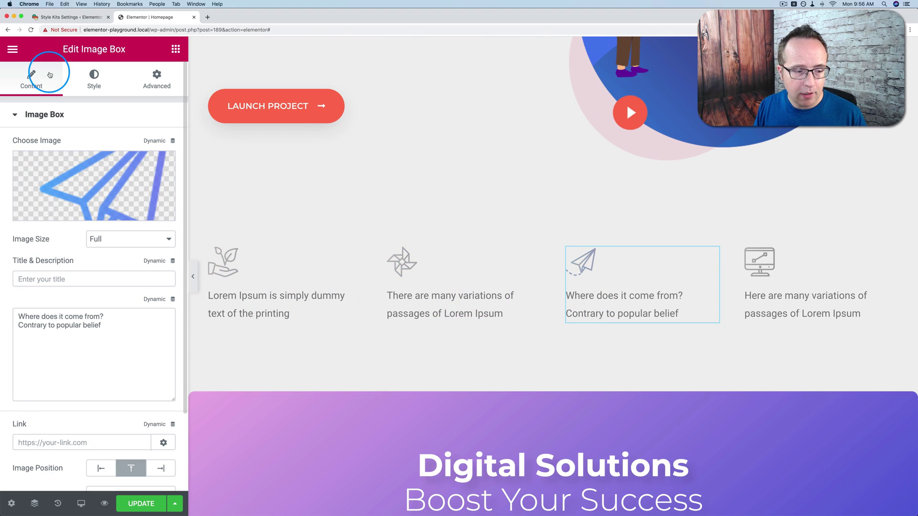
click(11, 503)
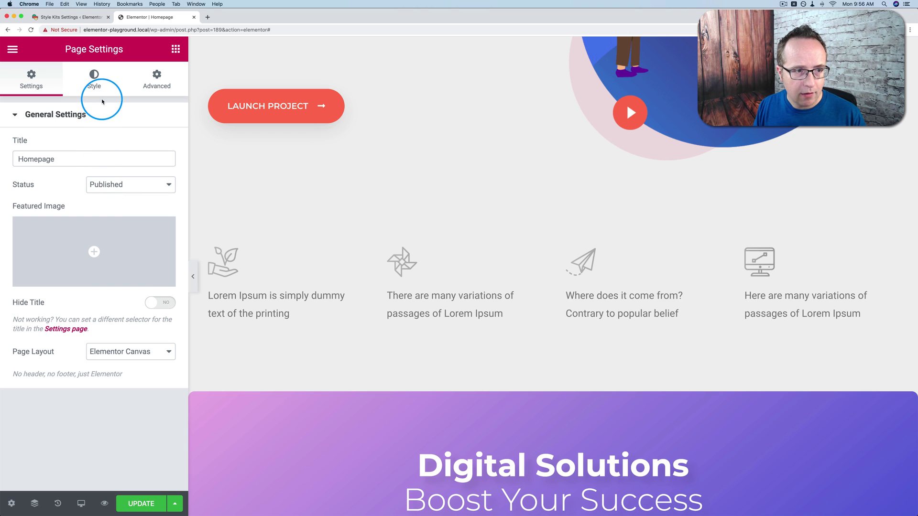
click(95, 89)
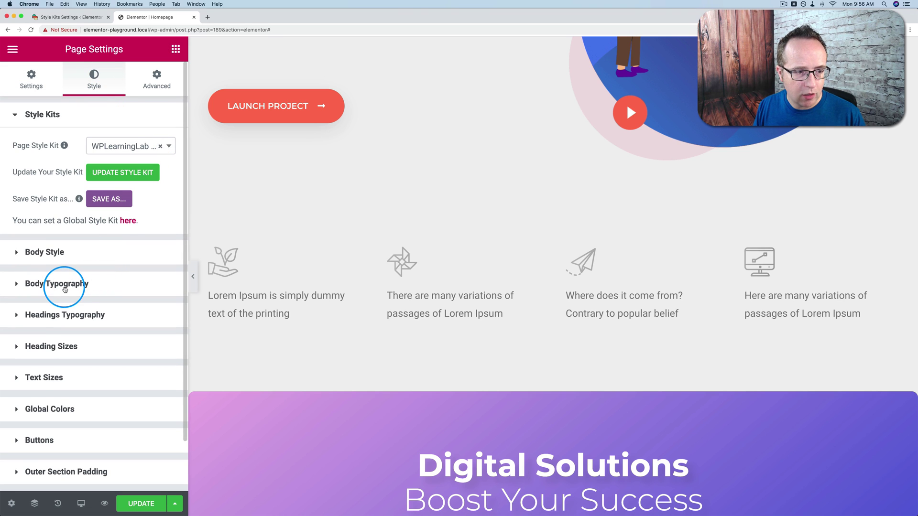
Set the Body Typography font family to Racing Sans One
click(77, 285)
click(174, 215)
click(149, 242)
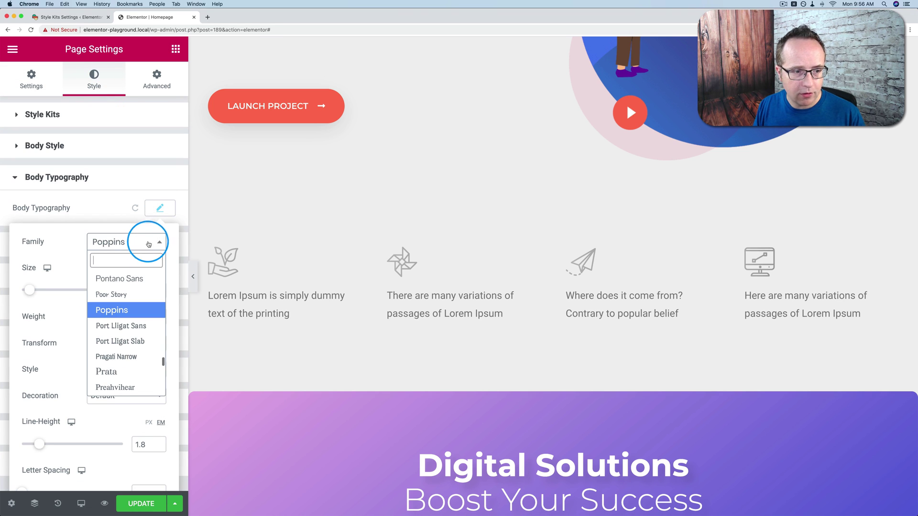
scroll(123, 306, down, 5)
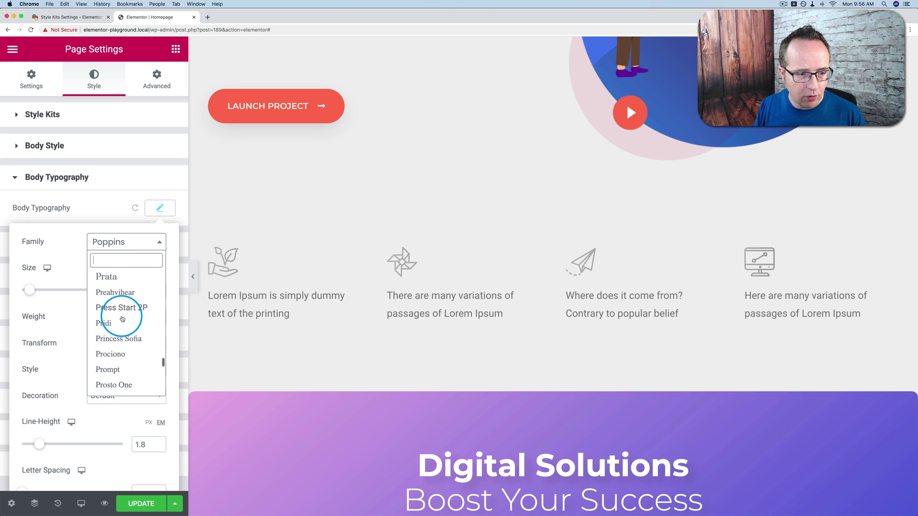
scroll(122, 319, down, 5)
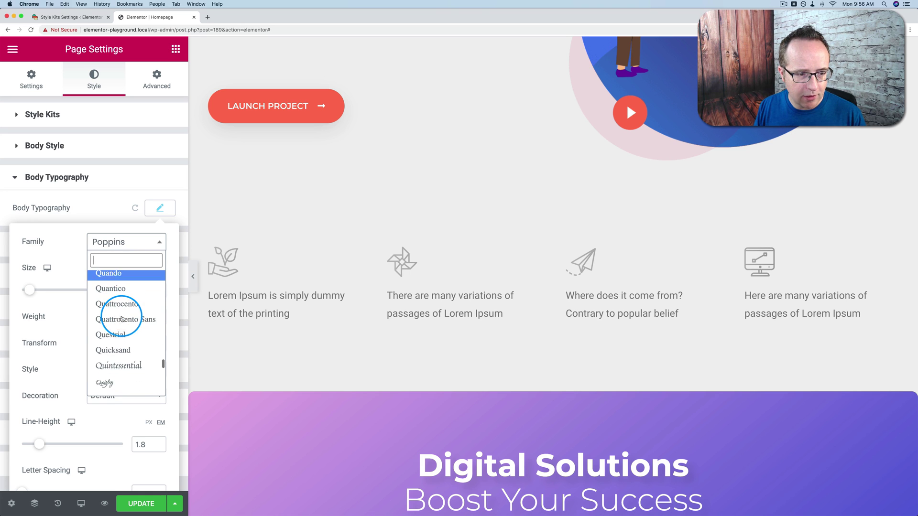
scroll(122, 318, down, 1)
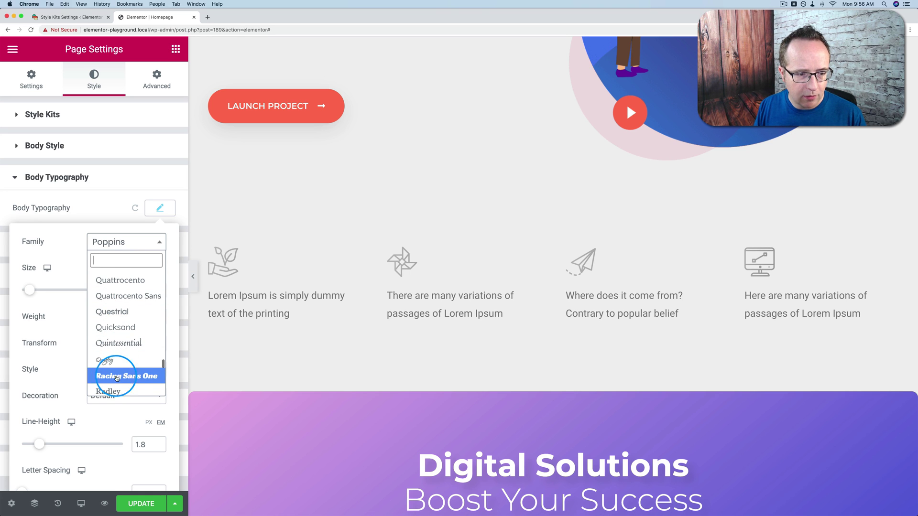
click(132, 376)
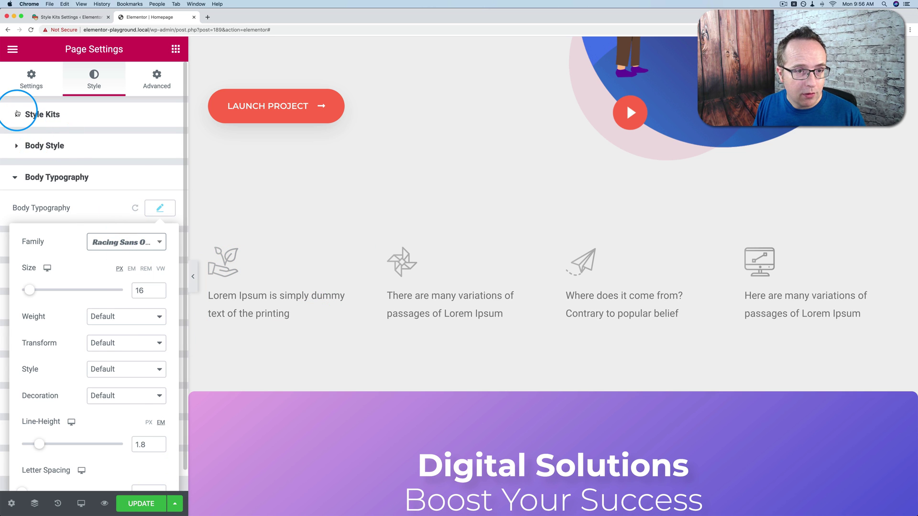
Update the WPLearningLab Styles kit with the new body font and confirm
click(17, 113)
click(142, 173)
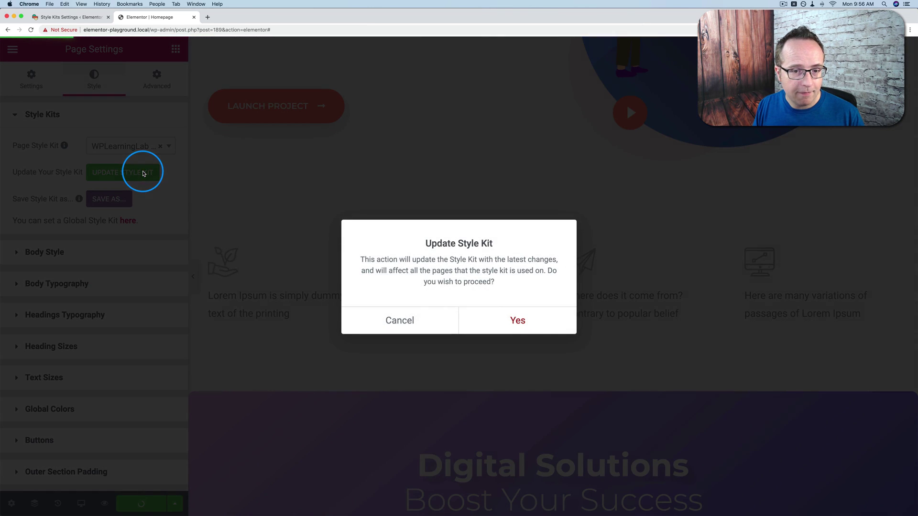
click(522, 321)
click(77, 73)
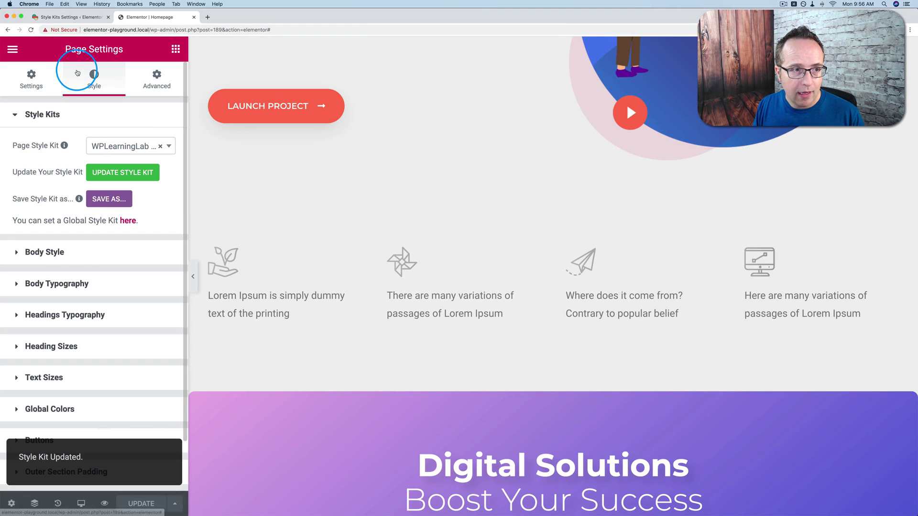
Enable Disable Default Colors and Disable Default Fonts in Elementor's General settings and save
click(53, 17)
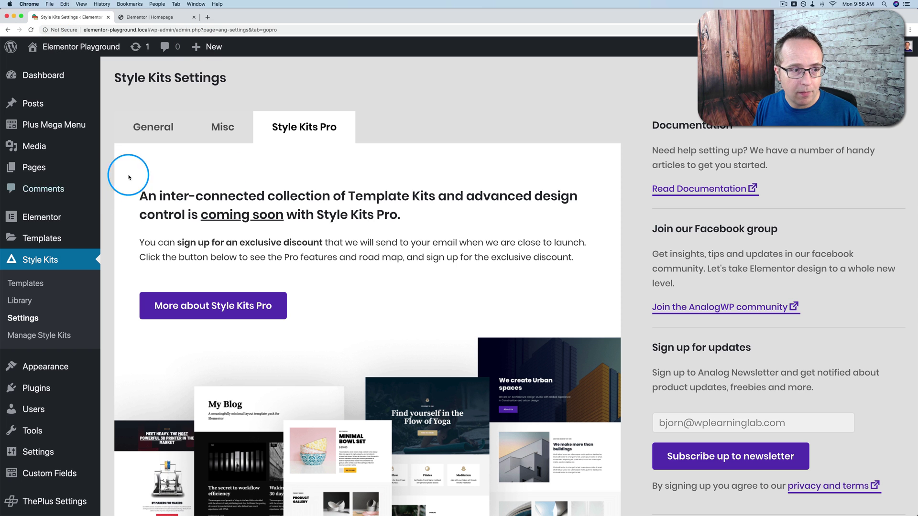
mouse_move(42, 216)
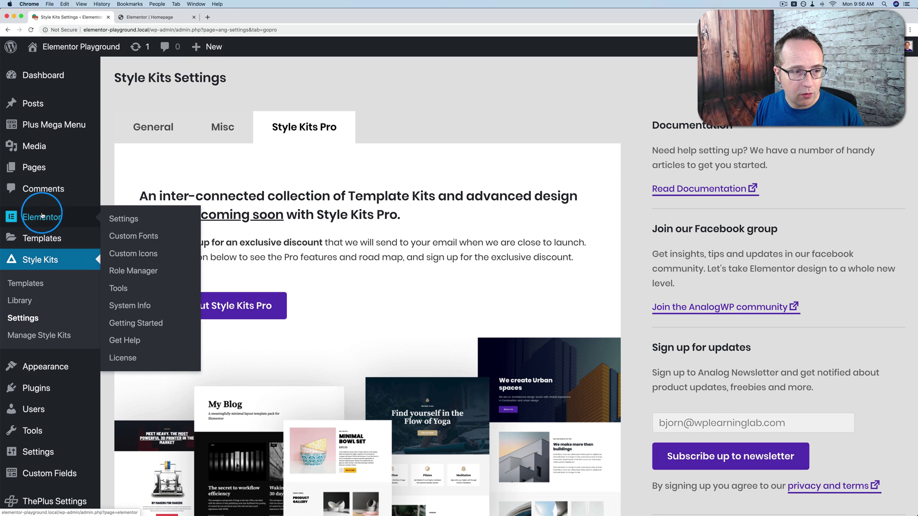
click(123, 219)
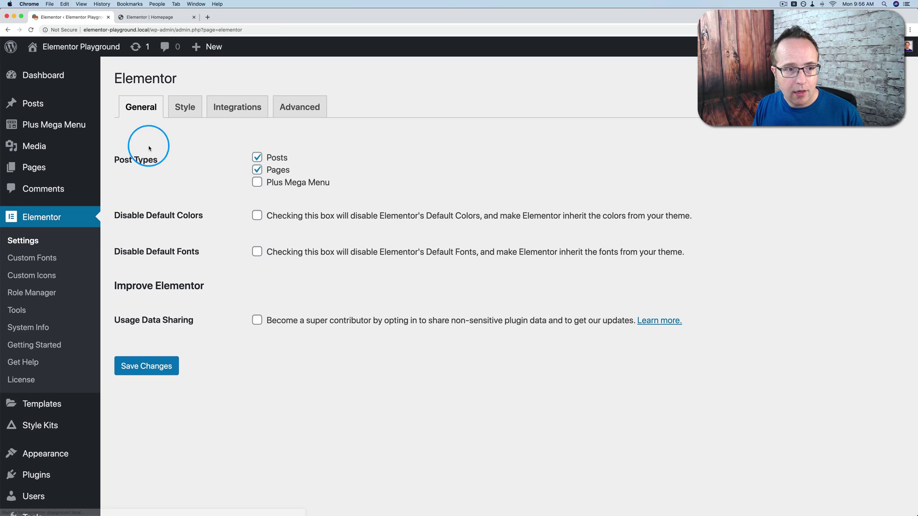
drag(115, 216, 202, 216)
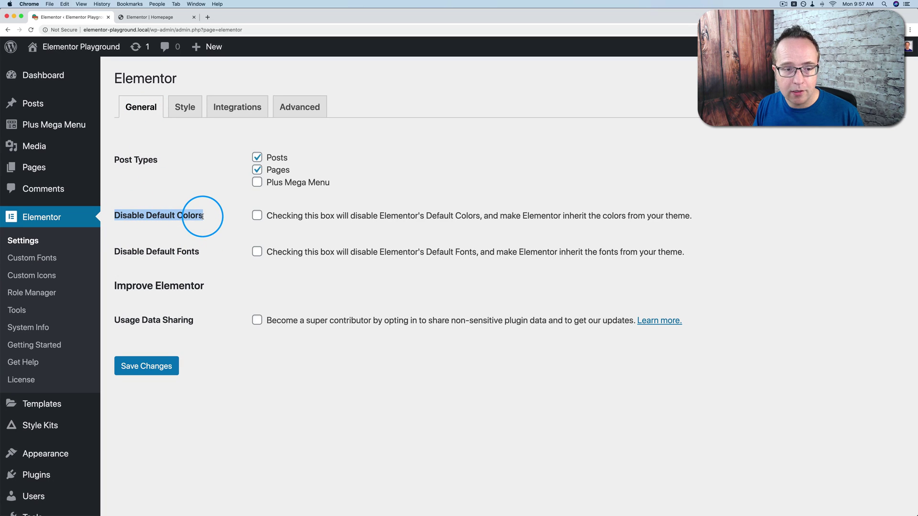
drag(116, 252, 197, 252)
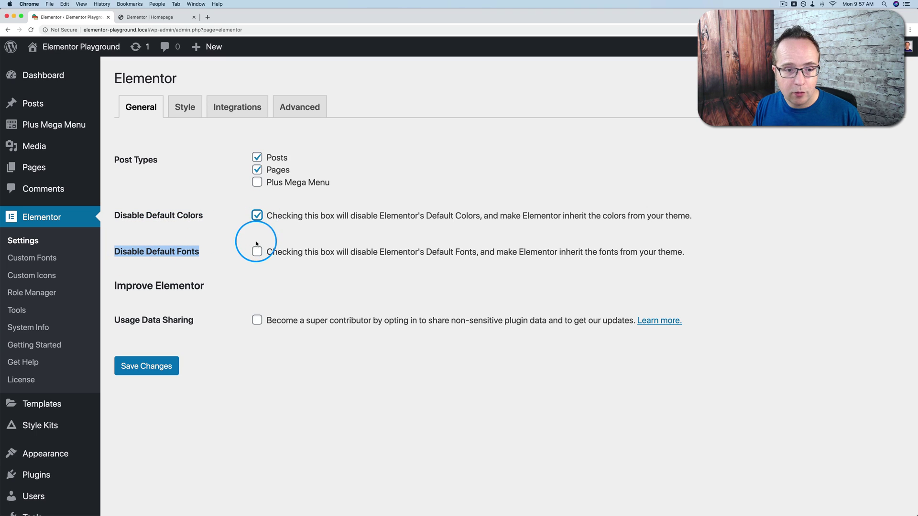
click(206, 255)
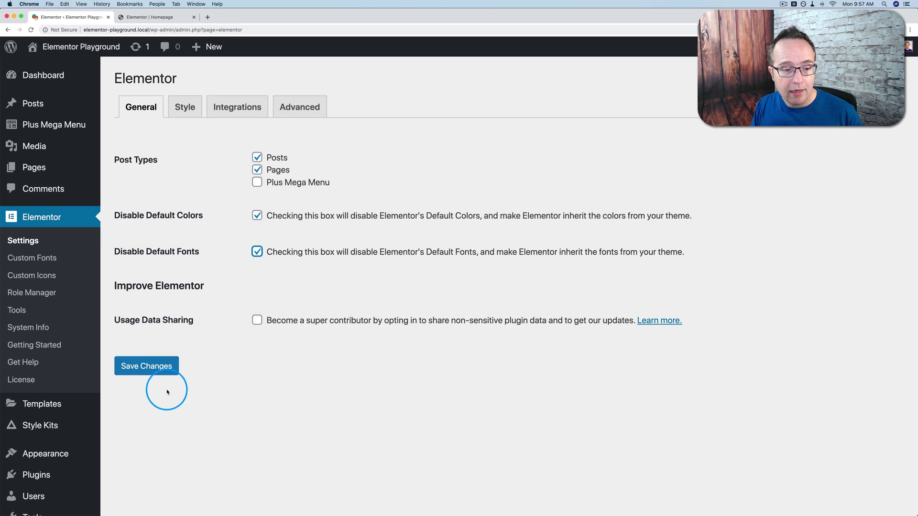
click(153, 369)
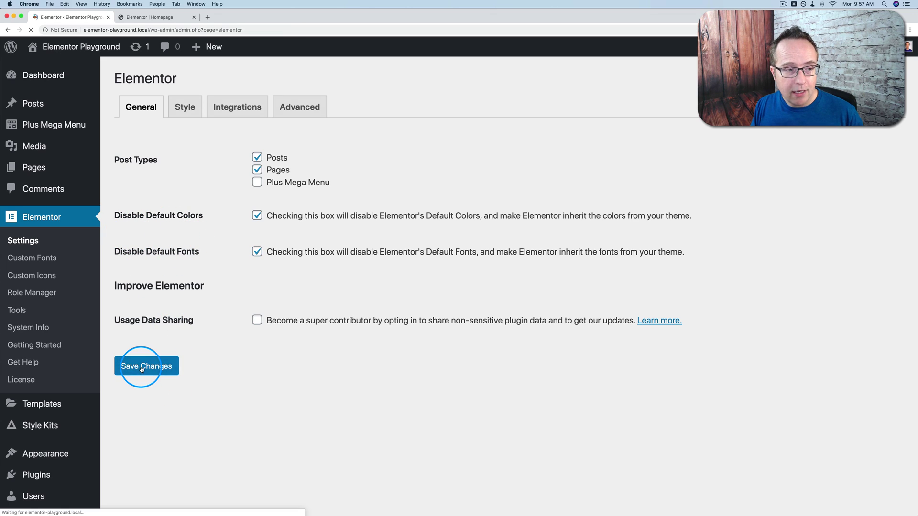
Reload the homepage editor and set the page's body typography font family to Quigley
click(150, 19)
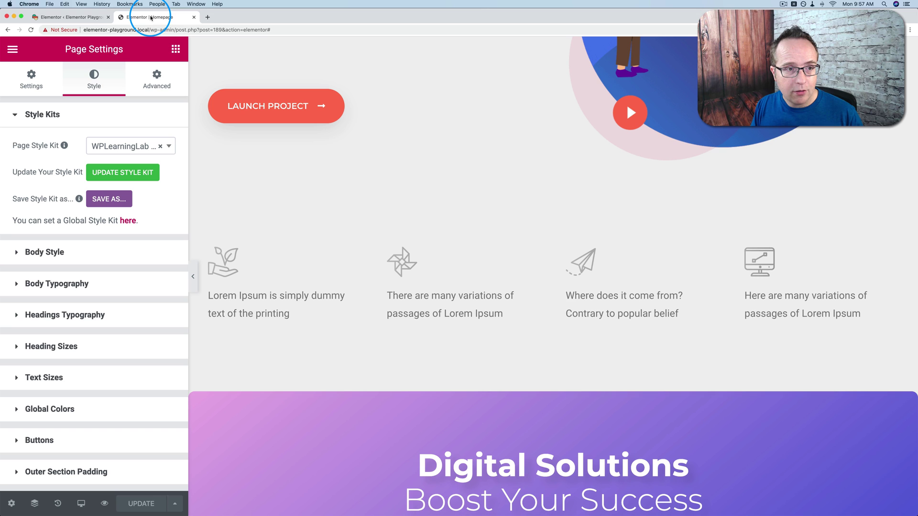
click(30, 29)
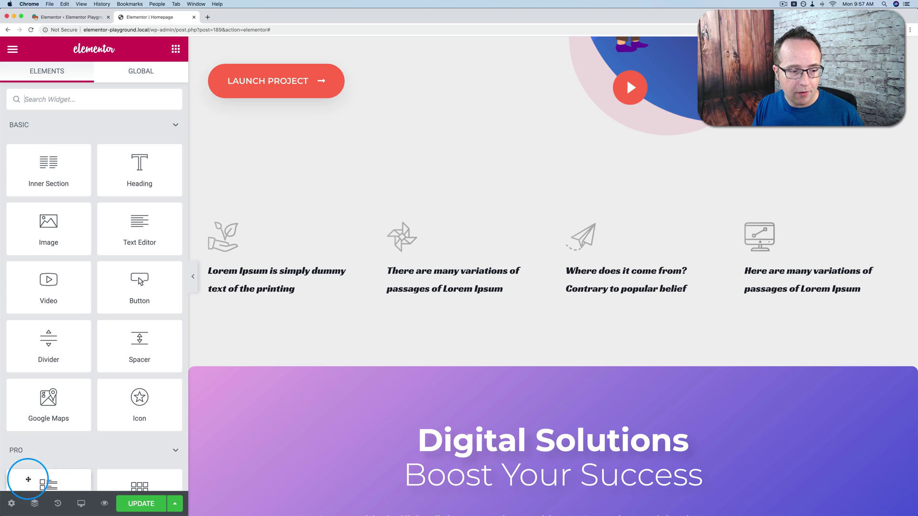
click(11, 503)
click(94, 79)
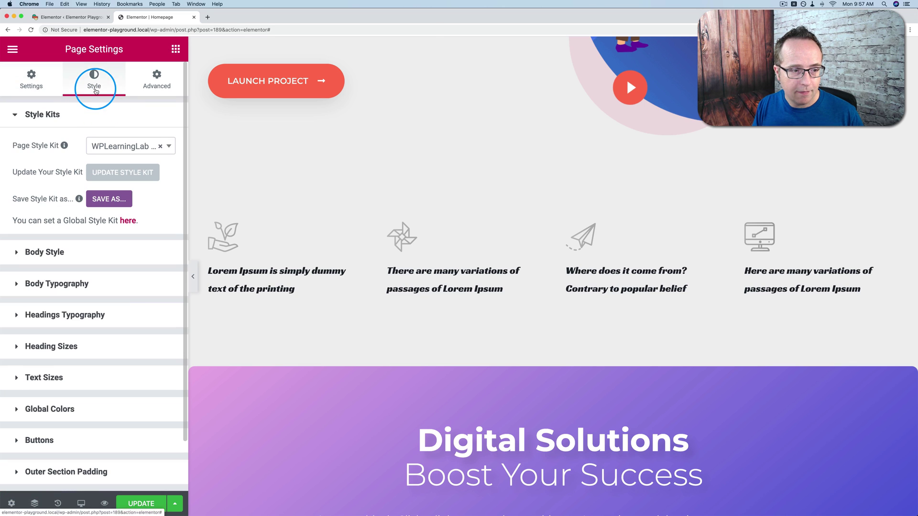
click(96, 282)
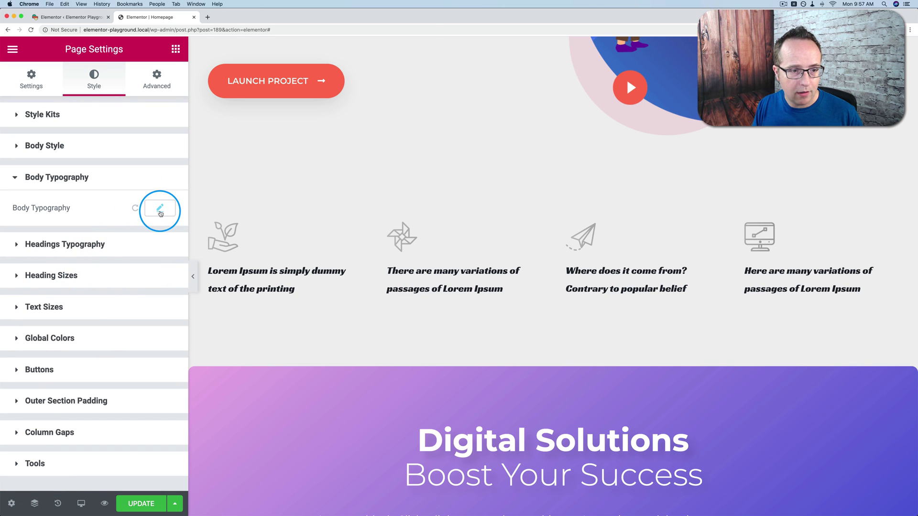
click(160, 209)
click(131, 248)
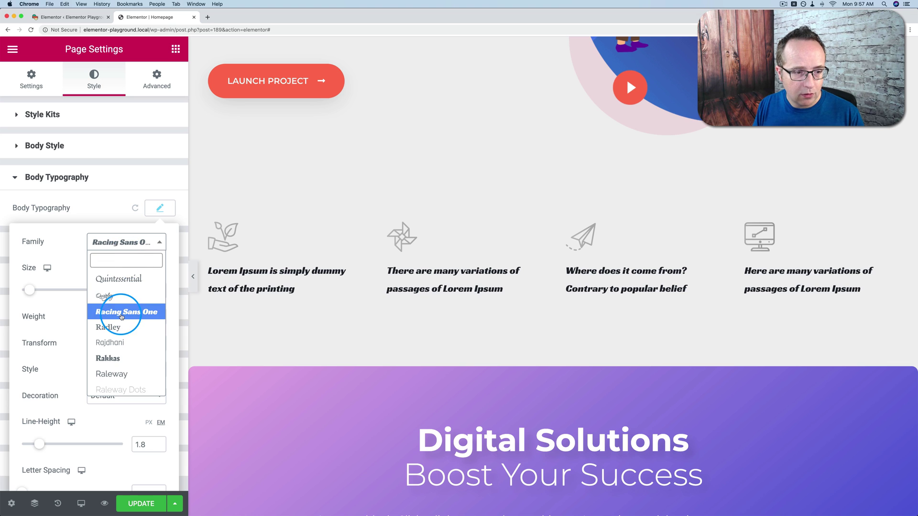
click(105, 294)
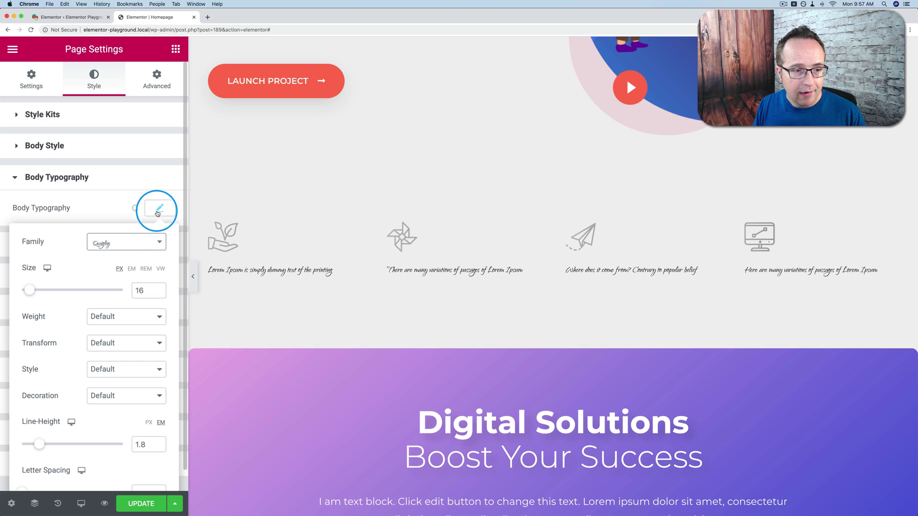
Expand Headings Typography and check the default heading font, leaving it on Poppins
click(158, 210)
click(20, 245)
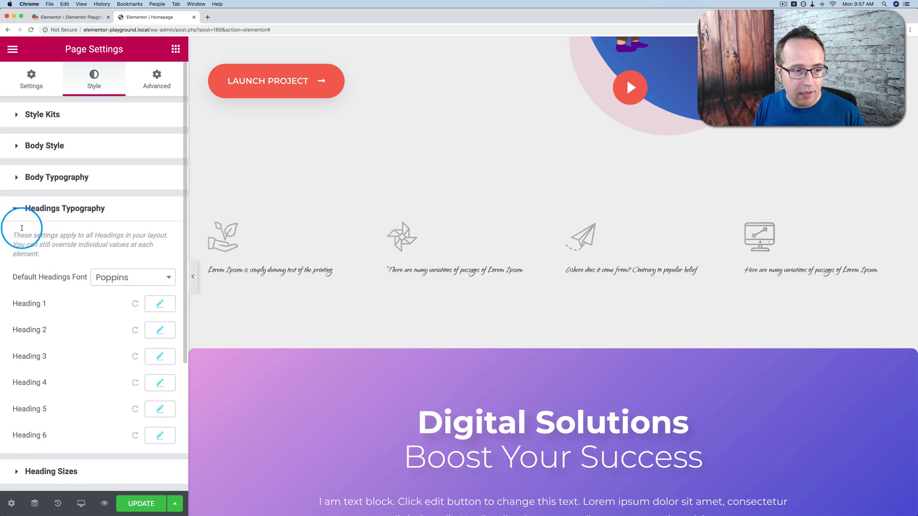
scroll(19, 285, down, 5)
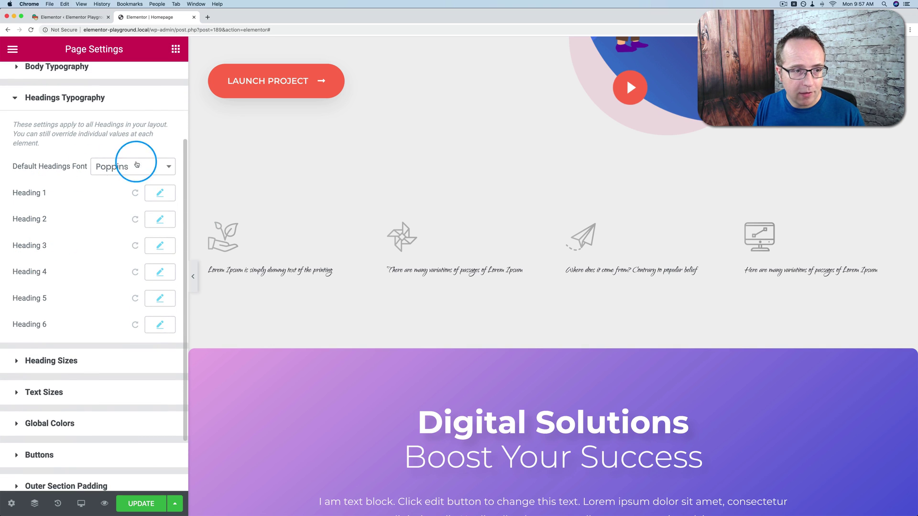
click(169, 165)
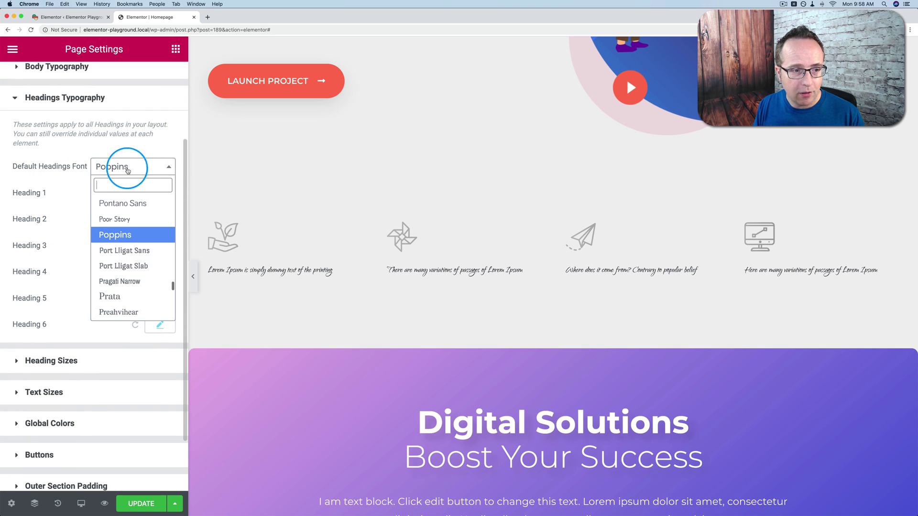
click(54, 188)
click(159, 196)
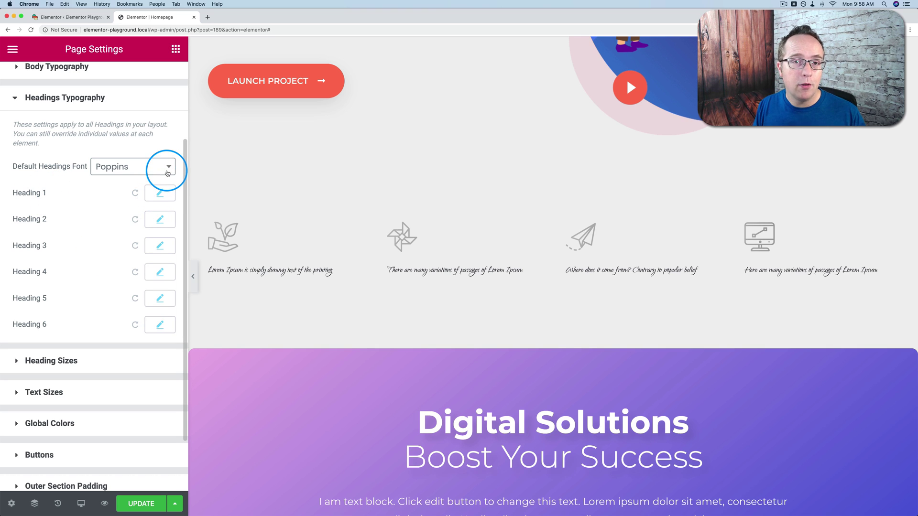
click(168, 166)
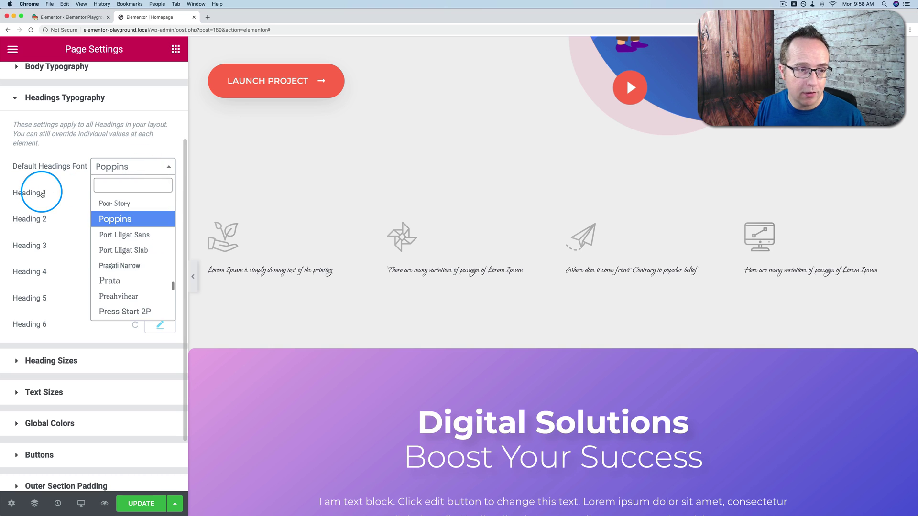
click(52, 191)
Inspect the Heading 1 and Heading 2 typography (45 px, weight 800) without changing them
click(152, 224)
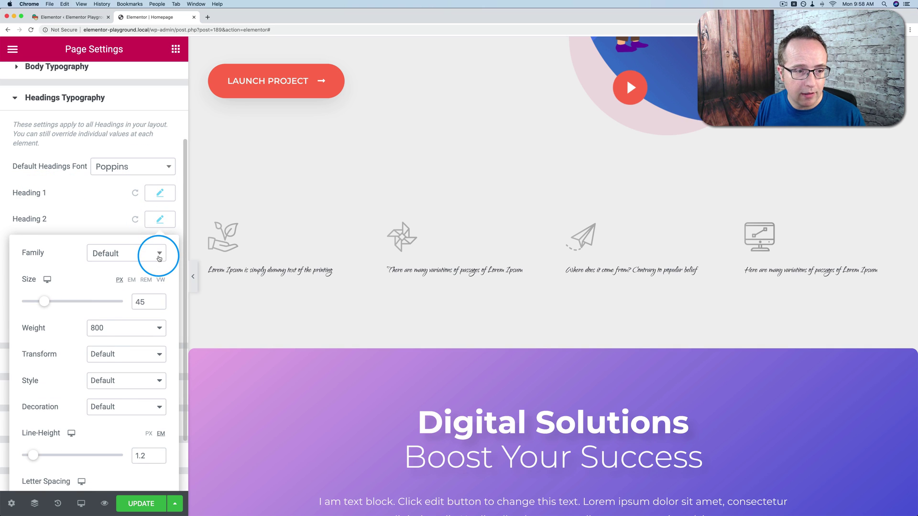
click(159, 253)
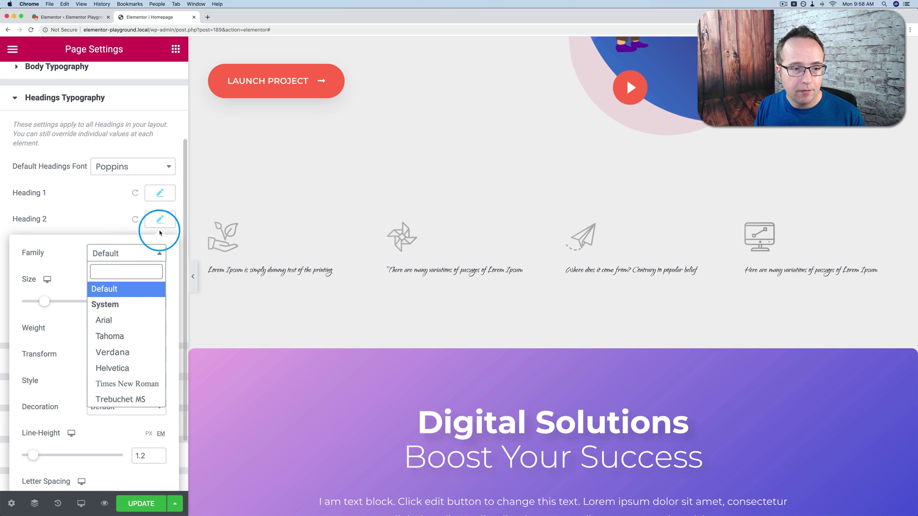
click(160, 231)
click(160, 221)
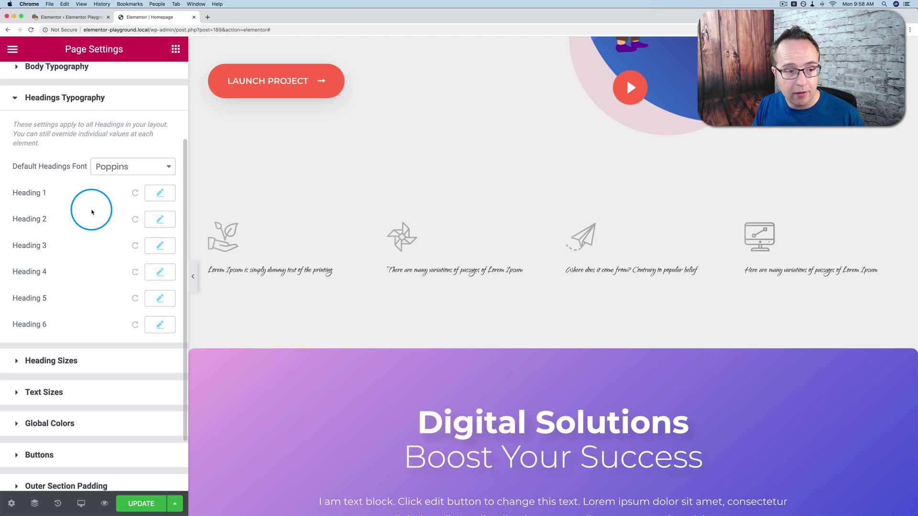
click(159, 193)
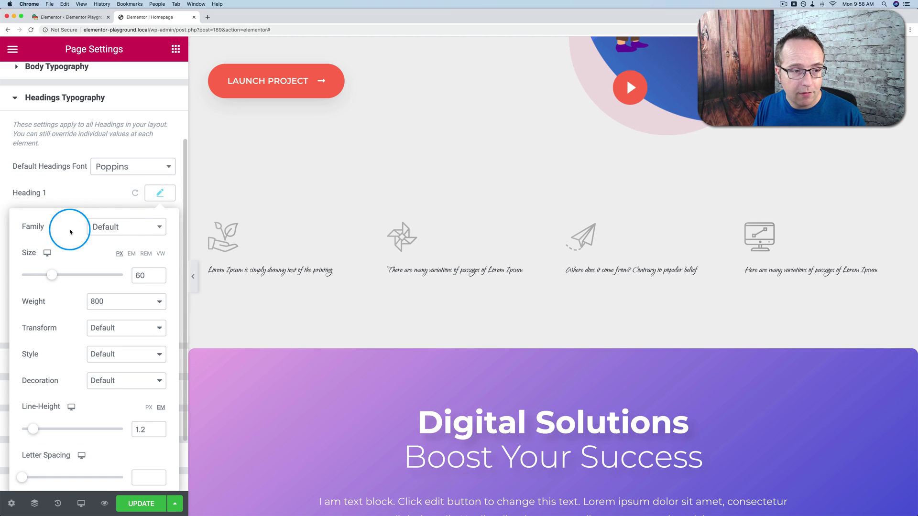
click(96, 185)
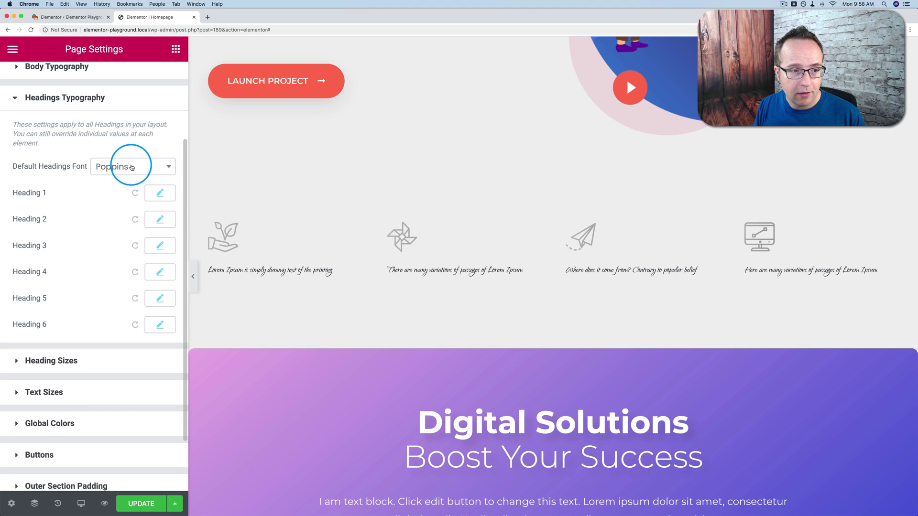
scroll(94, 191, up, 1)
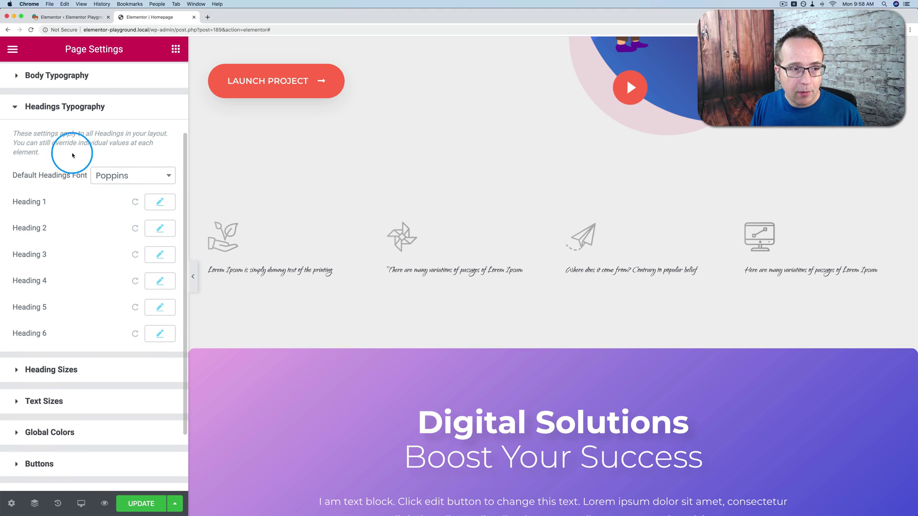
click(159, 228)
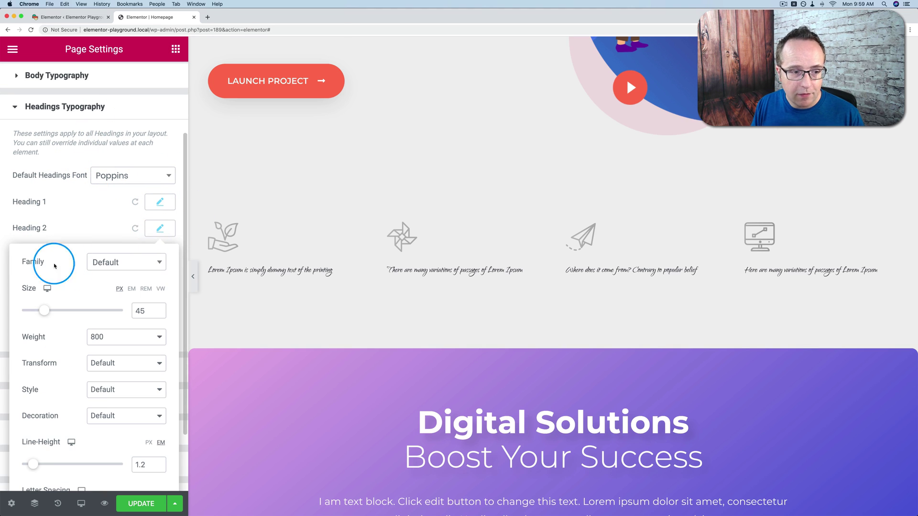
scroll(62, 298, down, 3)
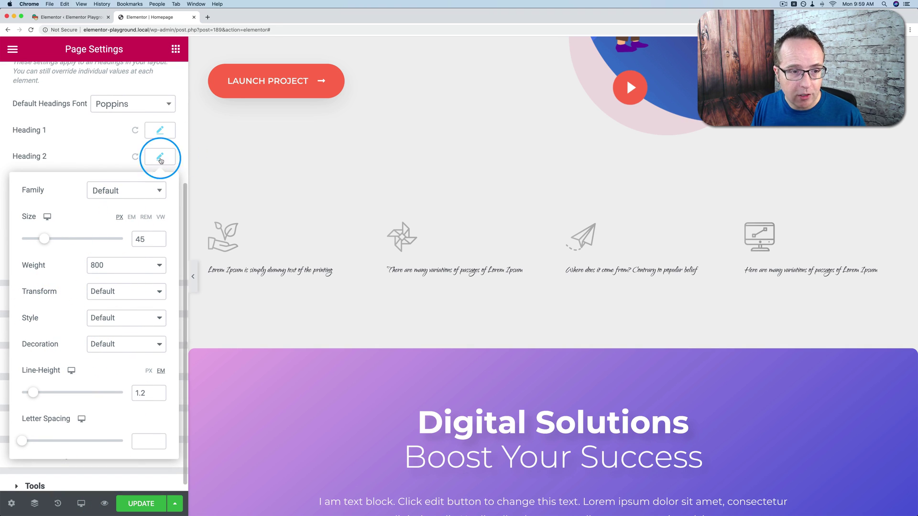
click(158, 158)
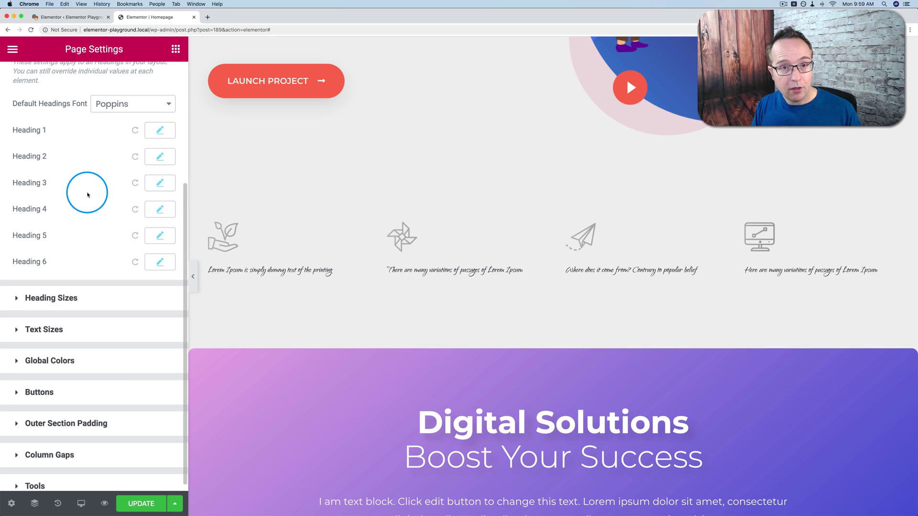
scroll(88, 193, down, 1)
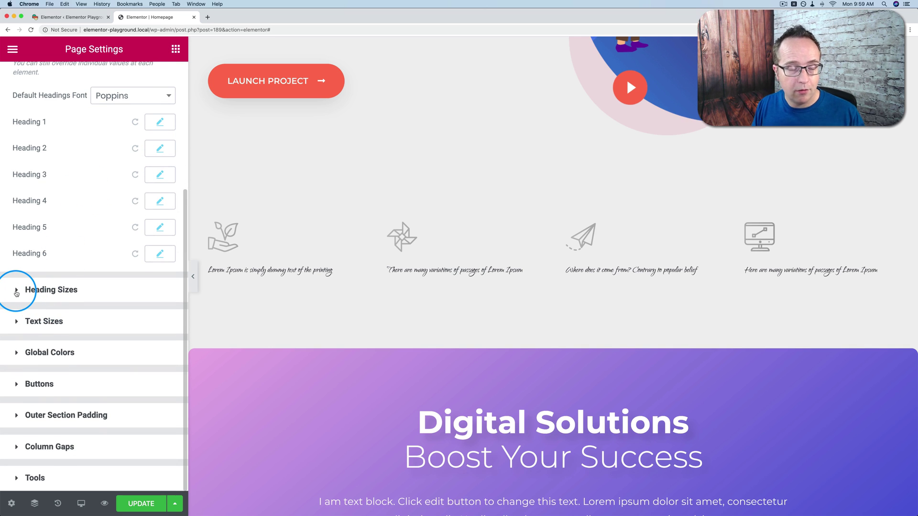
Expand Heading Sizes and view the XXL preset's 60px size and 1.2 line-height
click(16, 291)
scroll(44, 241, down, 5)
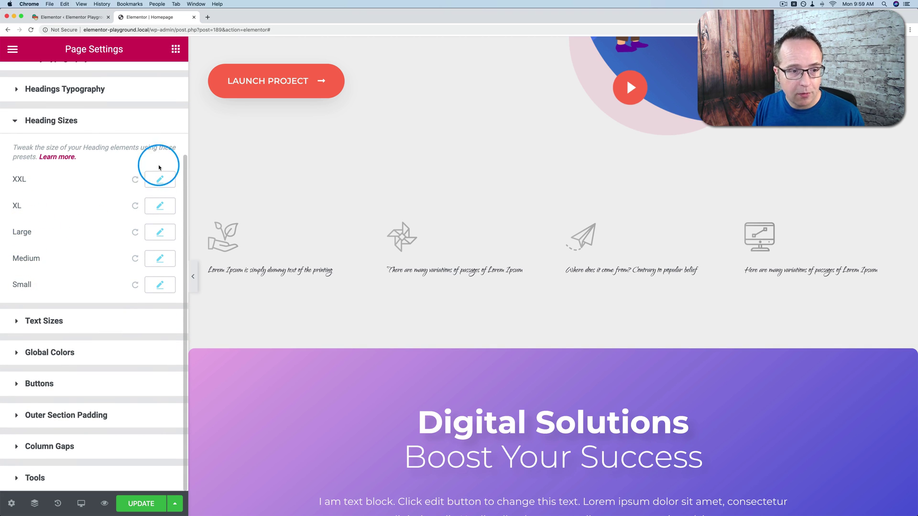
click(159, 179)
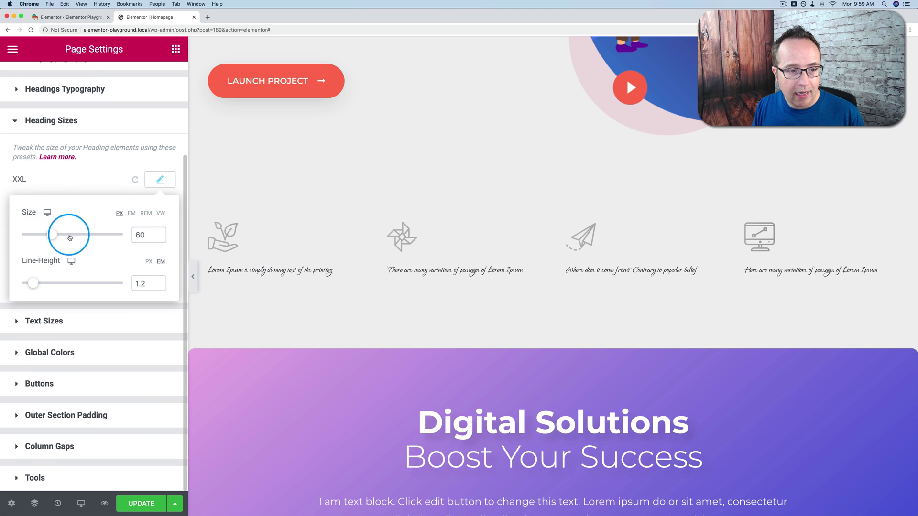
click(160, 179)
scroll(143, 179, up, 2)
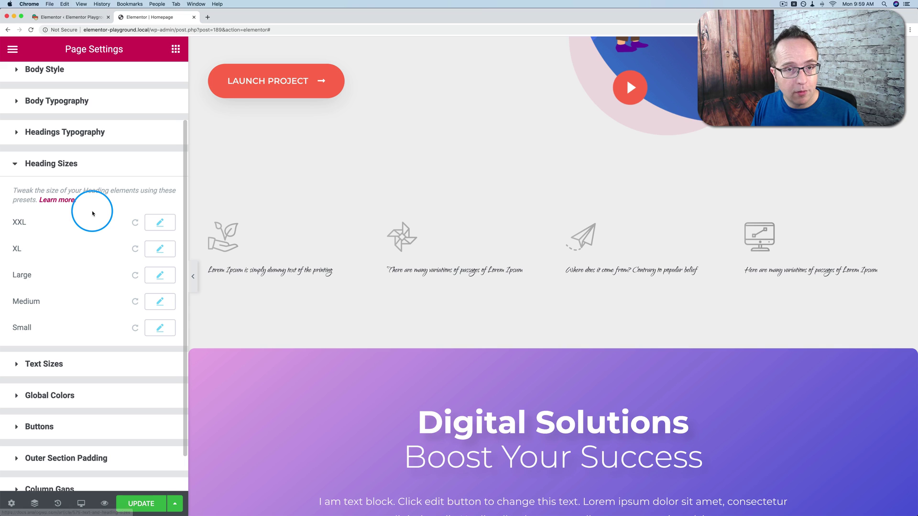
scroll(81, 229, down, 2)
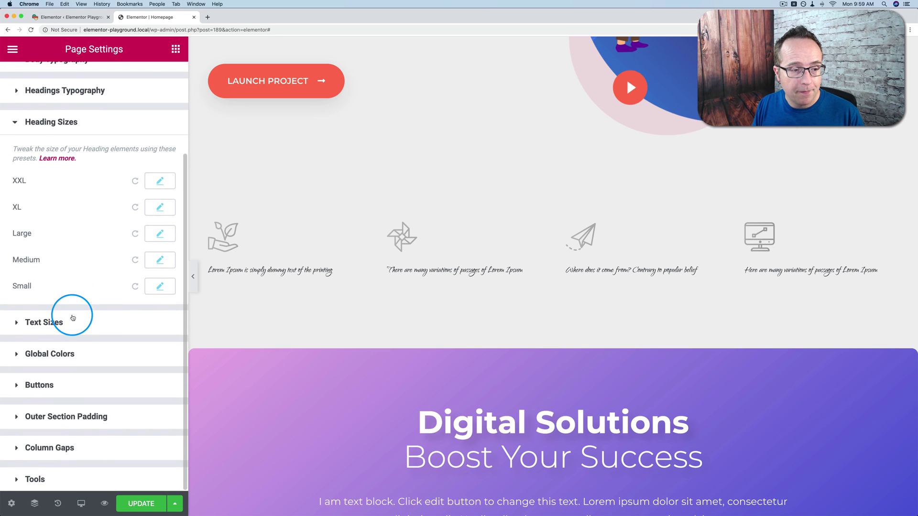
Expand Text Sizes and Global Colors and scroll through the accent, text and background swatches
click(72, 318)
scroll(72, 260, down, 4)
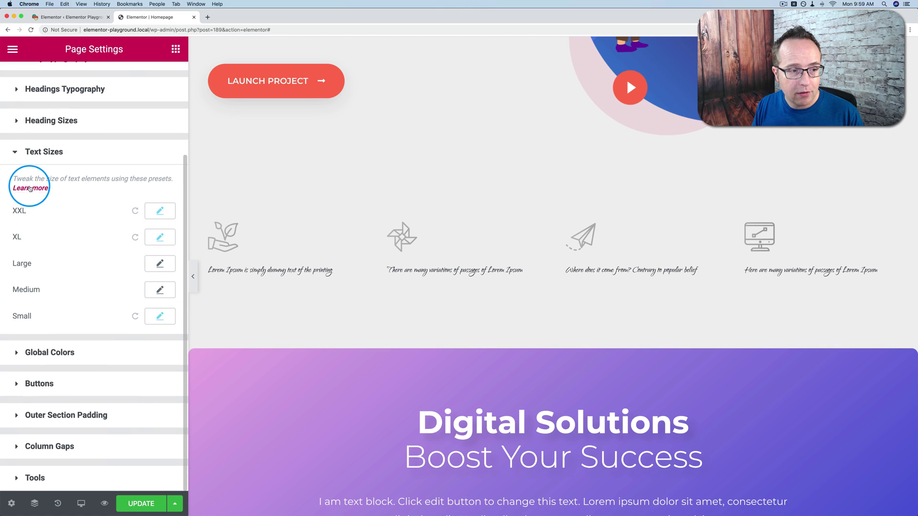
click(62, 352)
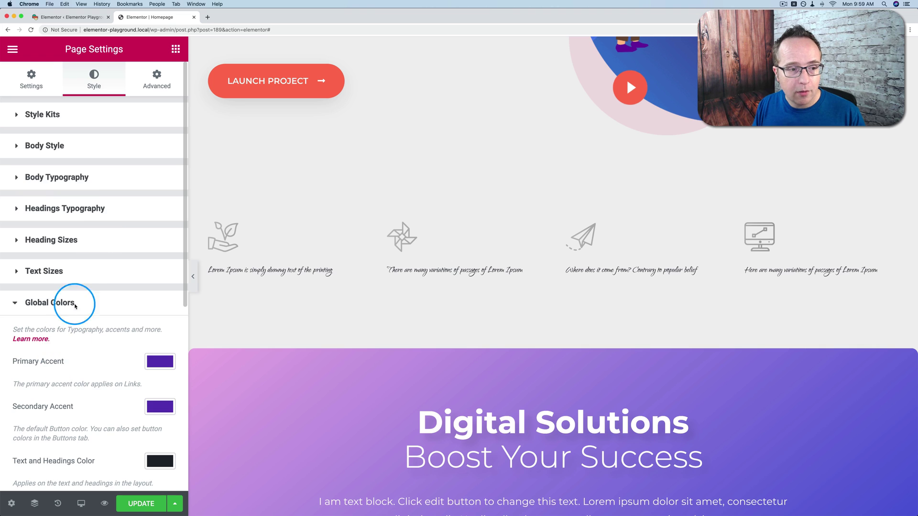
scroll(108, 215, down, 8)
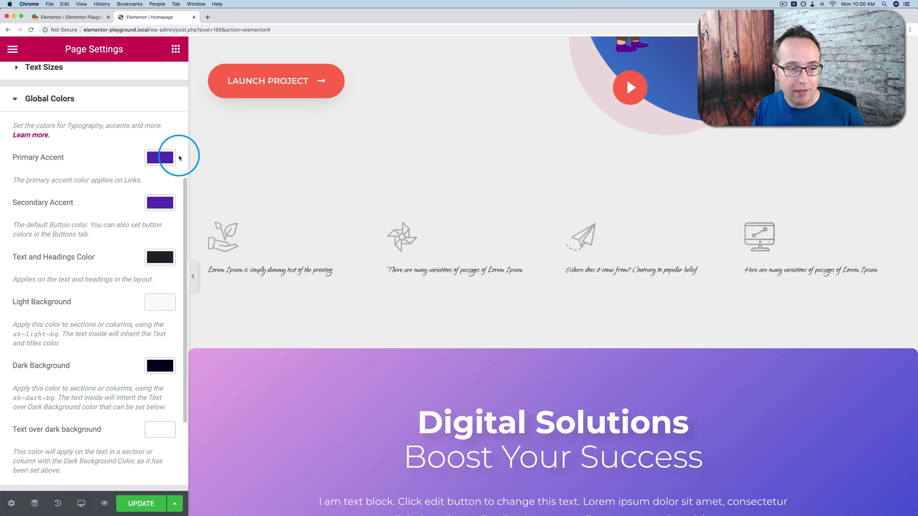
Collapse Global Colors and view Outer Section Padding presets, Normal 80/20 through Extra Large 160/20
click(16, 99)
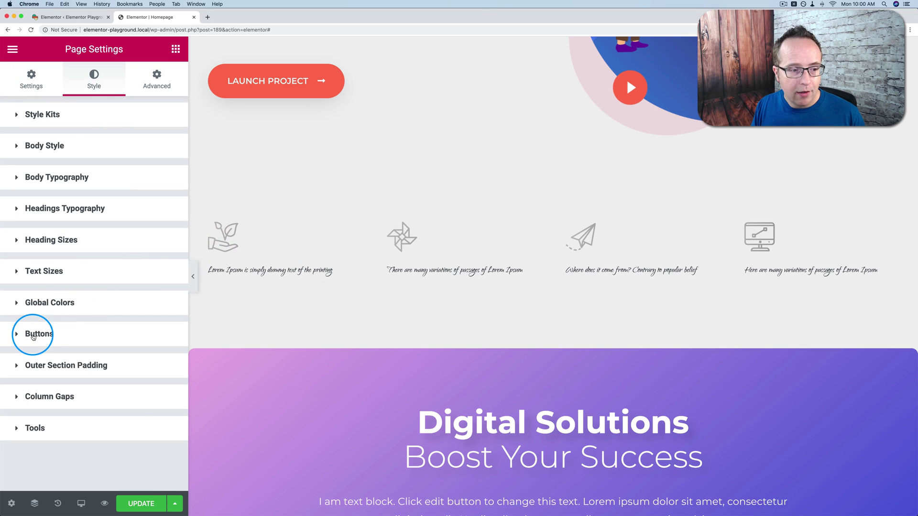
click(49, 334)
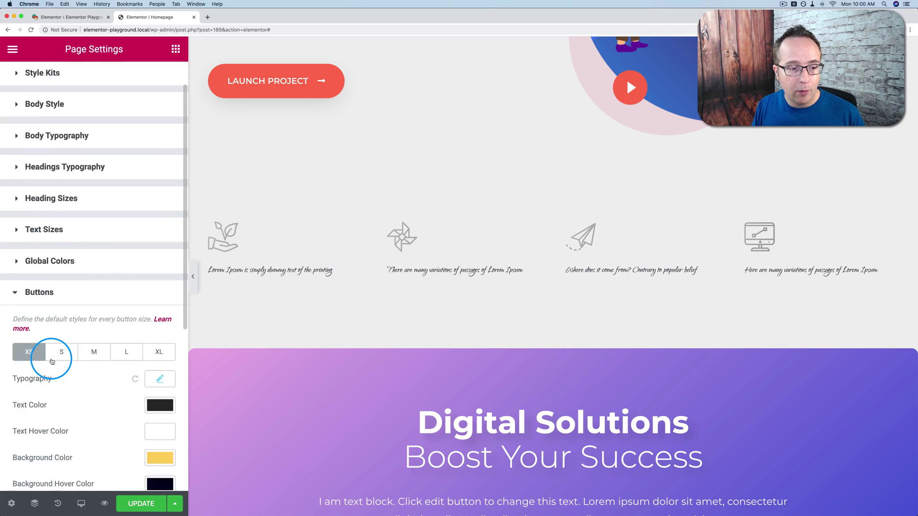
scroll(57, 353, down, 5)
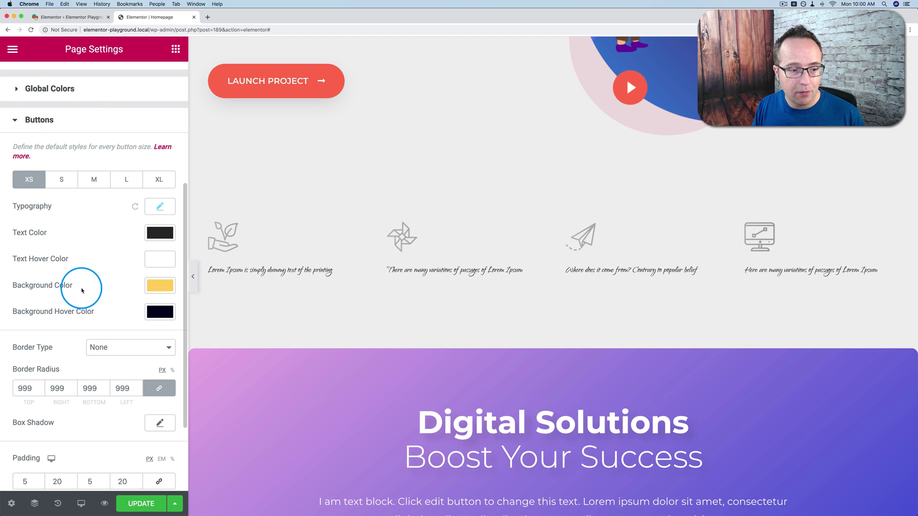
scroll(84, 286, down, 4)
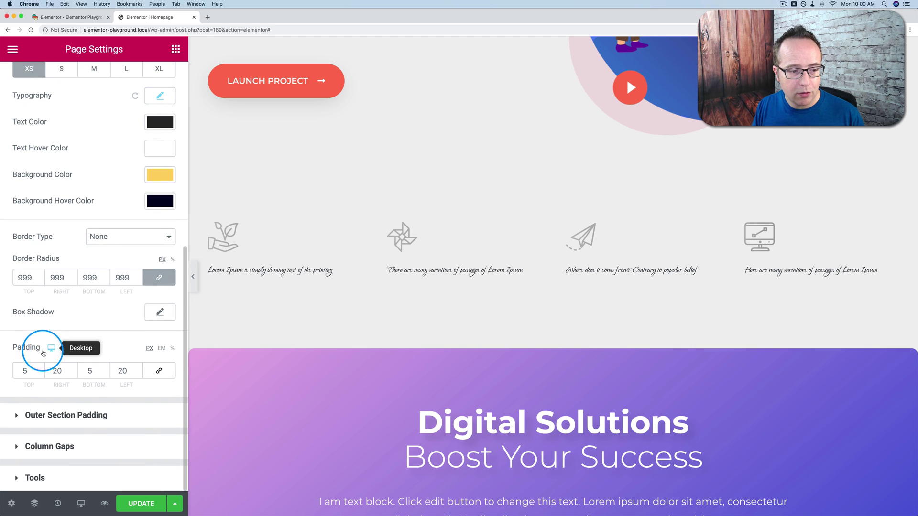
click(85, 414)
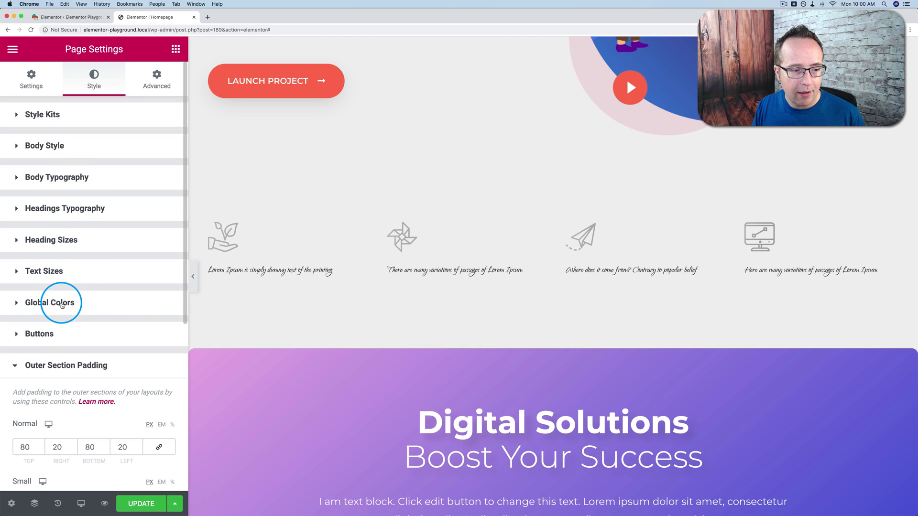
scroll(61, 303, down, 5)
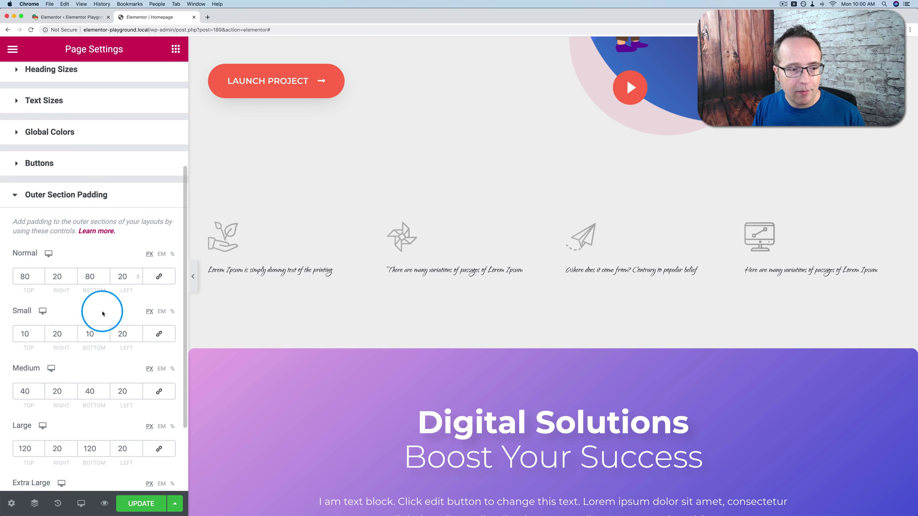
scroll(96, 316, down, 3)
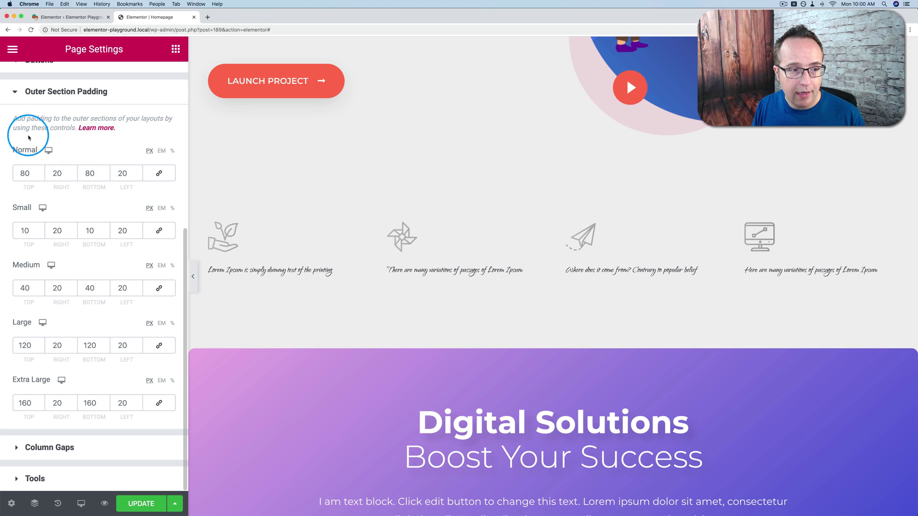
Scroll through the Column Gaps presets, then expand Tools to show Reset all styling and Export Custom CSS
click(22, 91)
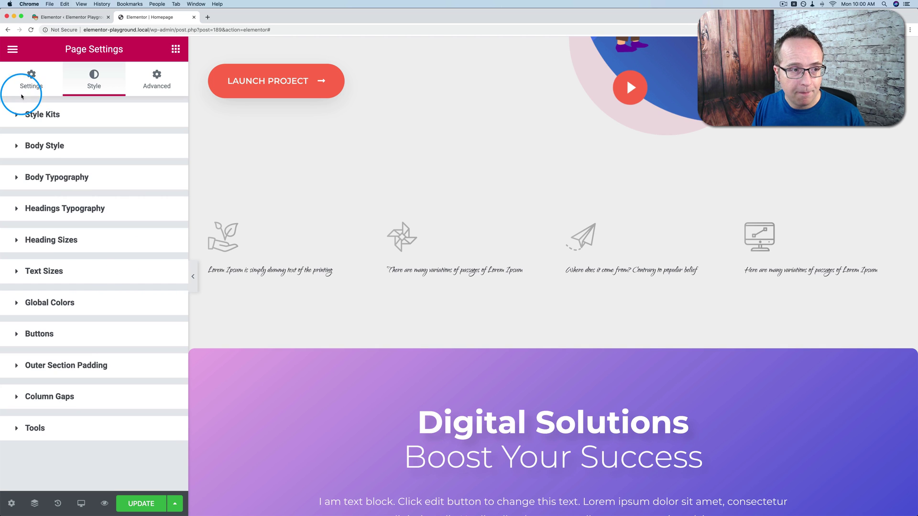
click(60, 397)
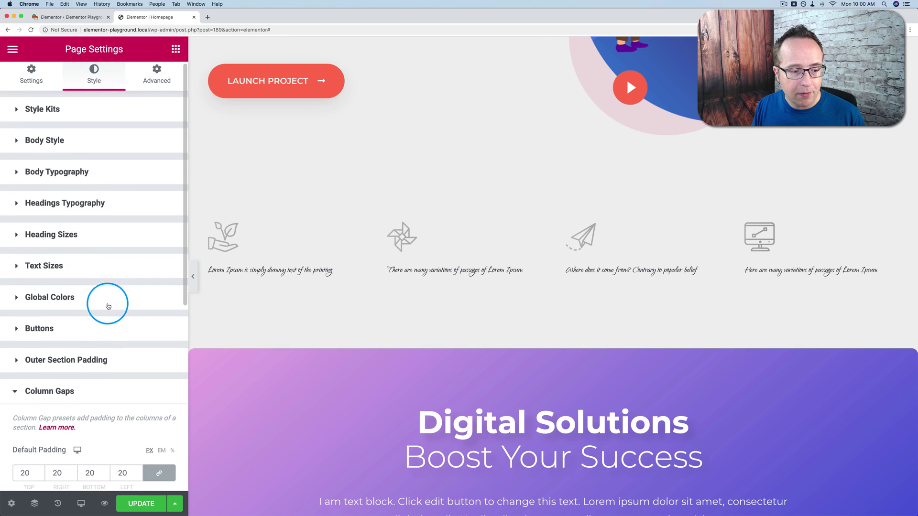
scroll(105, 302, down, 6)
scroll(108, 306, down, 2)
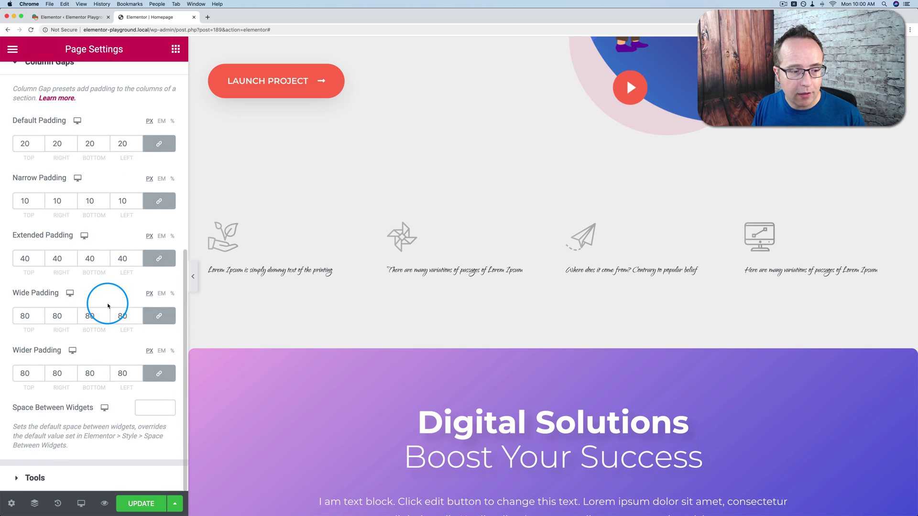
click(34, 478)
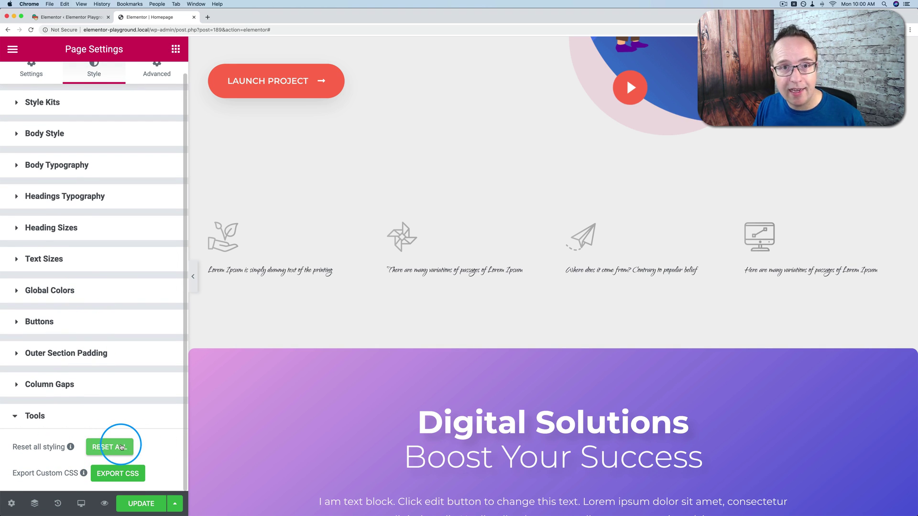
mouse_move(71, 448)
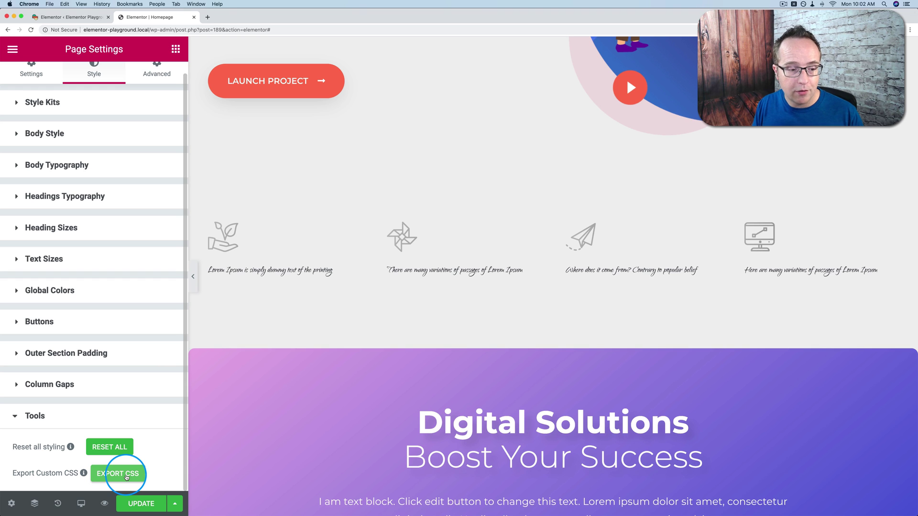
Push the page's latest styling changes into the WPLearningLab Styles kit and confirm the update
scroll(92, 184, up, 1)
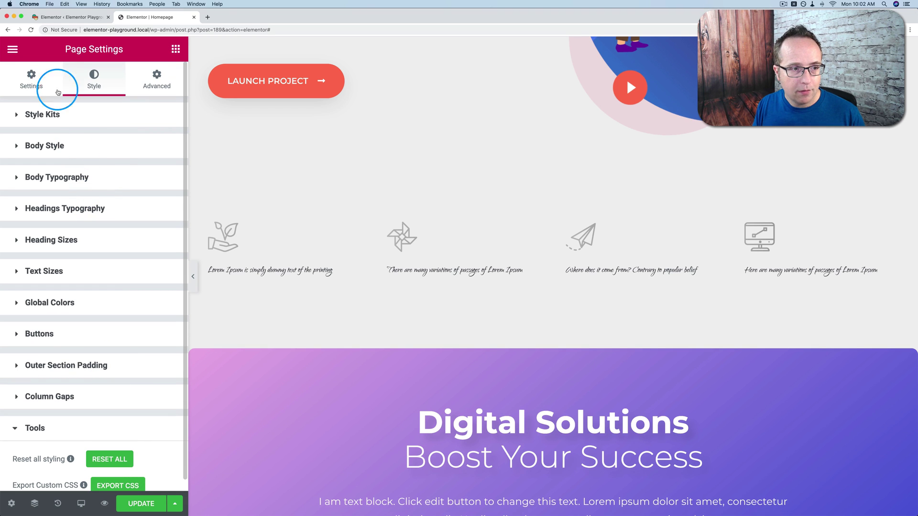
click(18, 115)
click(143, 172)
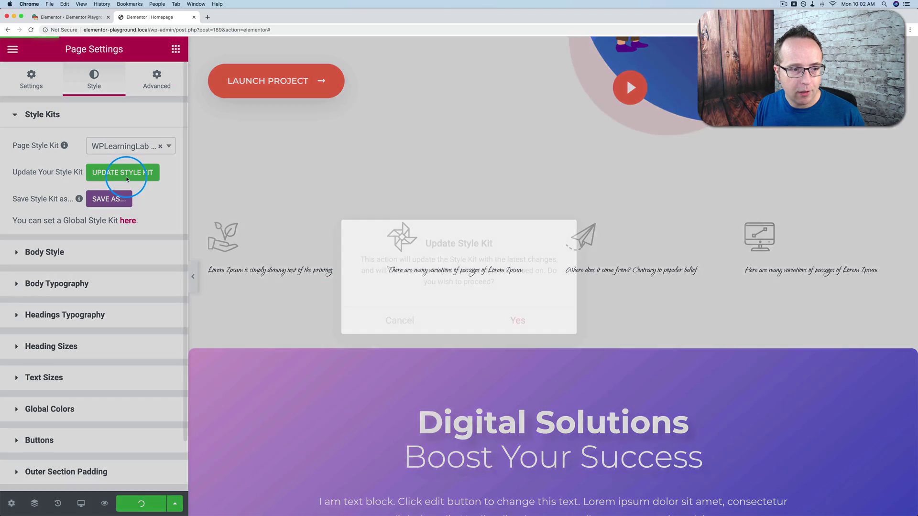
click(521, 321)
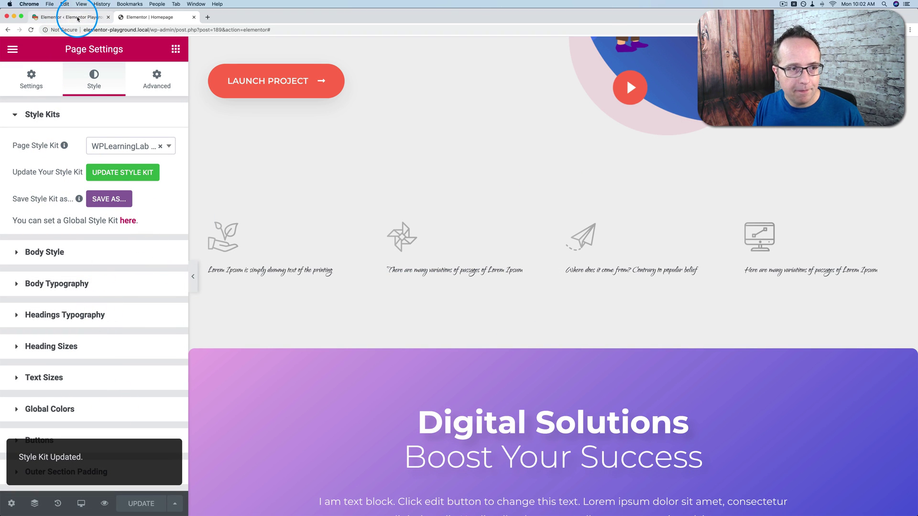
Check the other browser tab, then return to Elementor and open its main menu
click(78, 18)
click(146, 17)
click(11, 50)
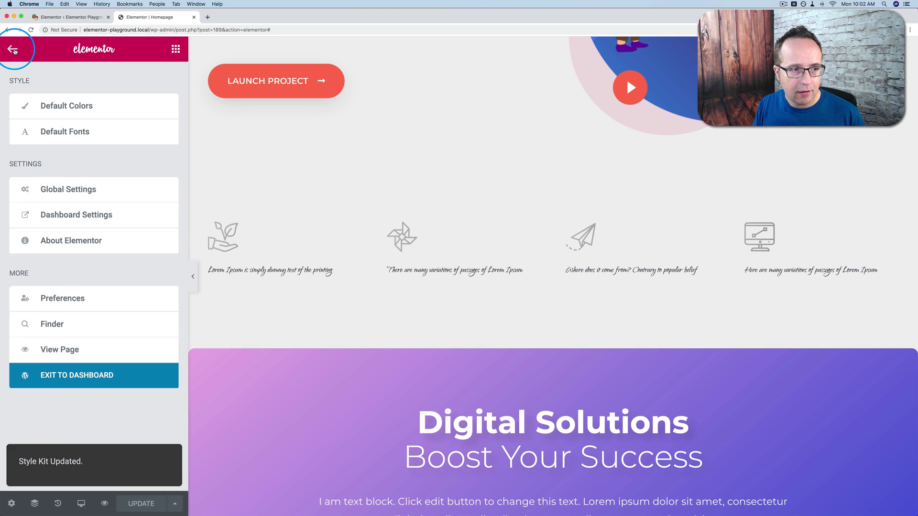
Exit Elementor to the WordPress dashboard and bring up the Style Kits list
click(41, 376)
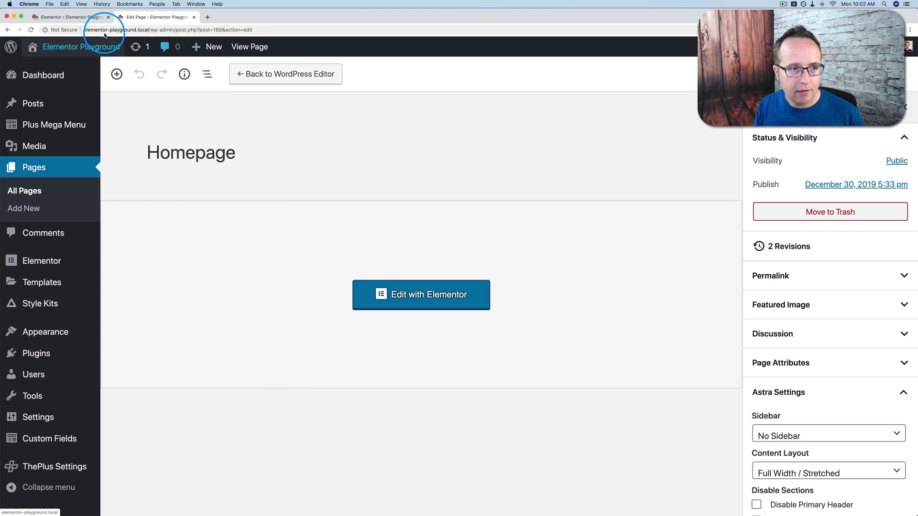
mouse_move(38, 302)
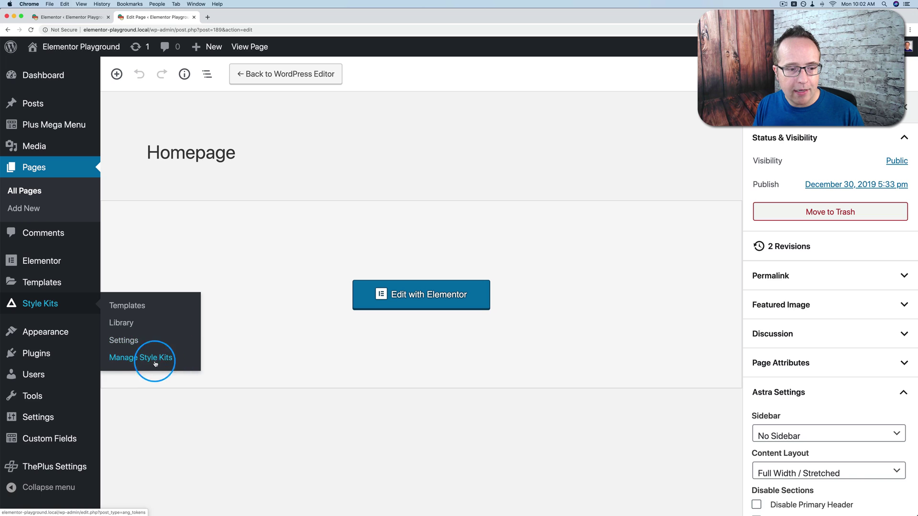
click(131, 357)
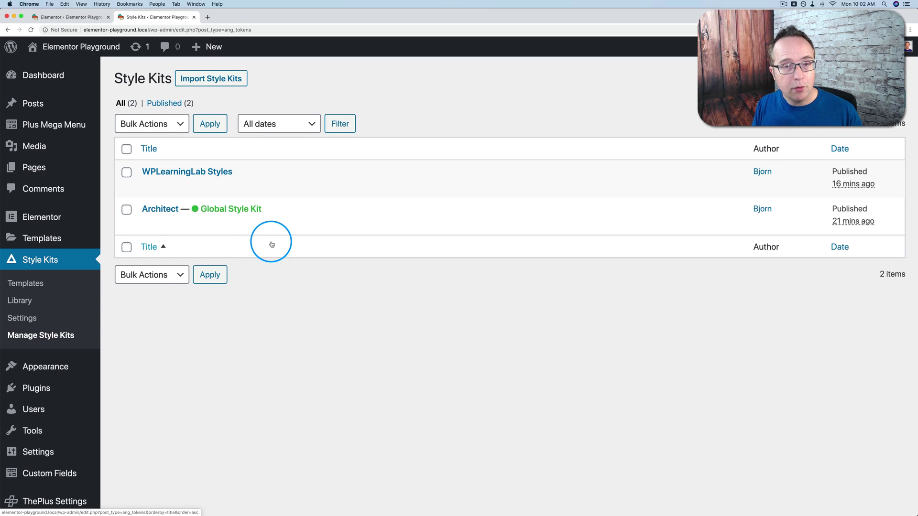
mouse_move(191, 164)
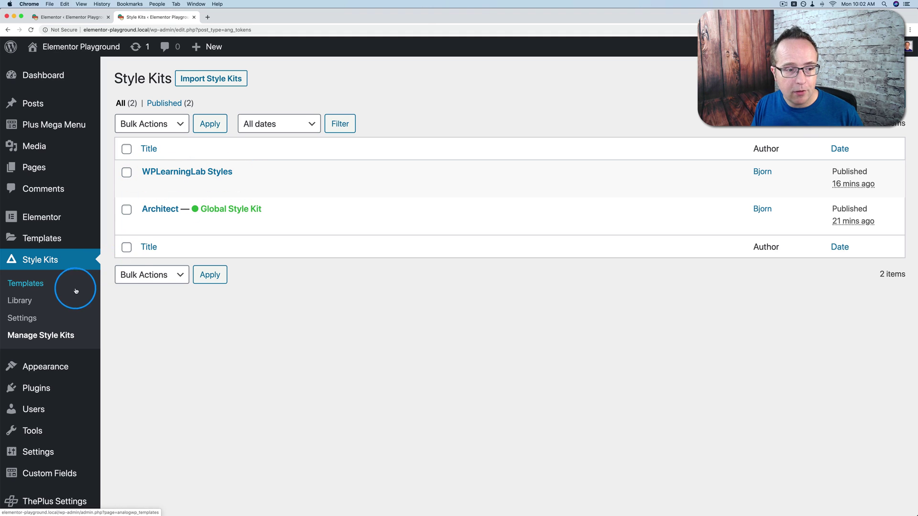
Save WPLearningLab Styles as the Global Style Kit in settings, then trash the Architect kit
click(30, 319)
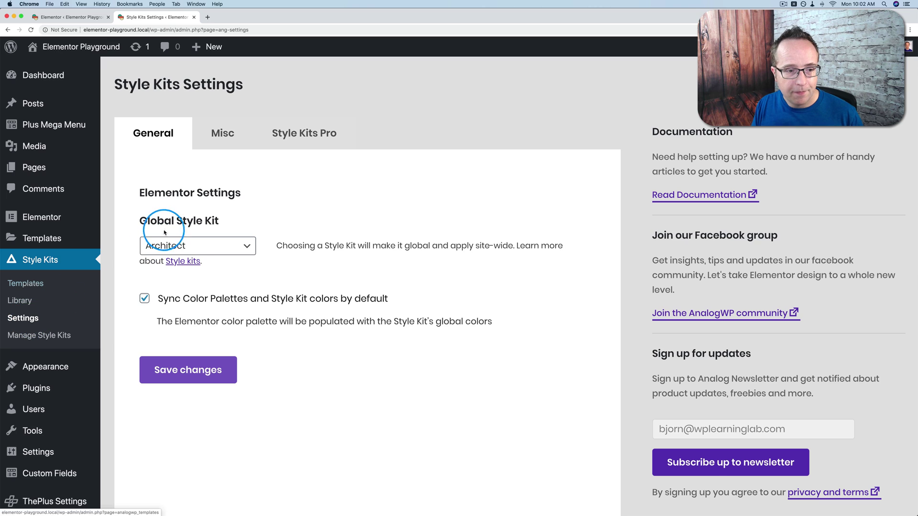
click(210, 245)
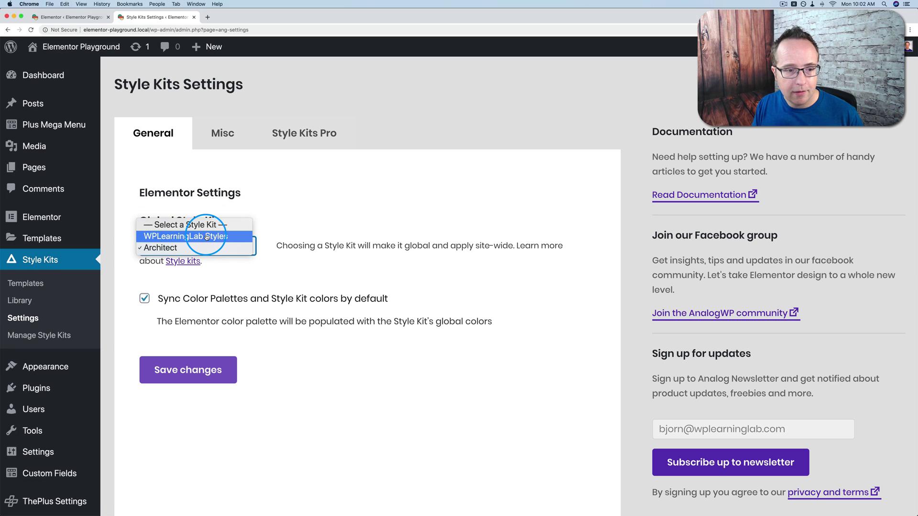
click(203, 236)
click(185, 382)
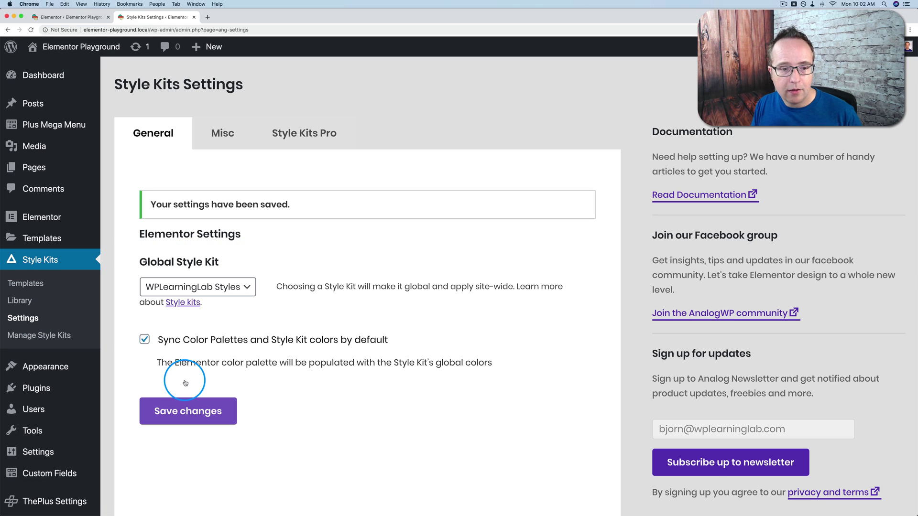
click(61, 335)
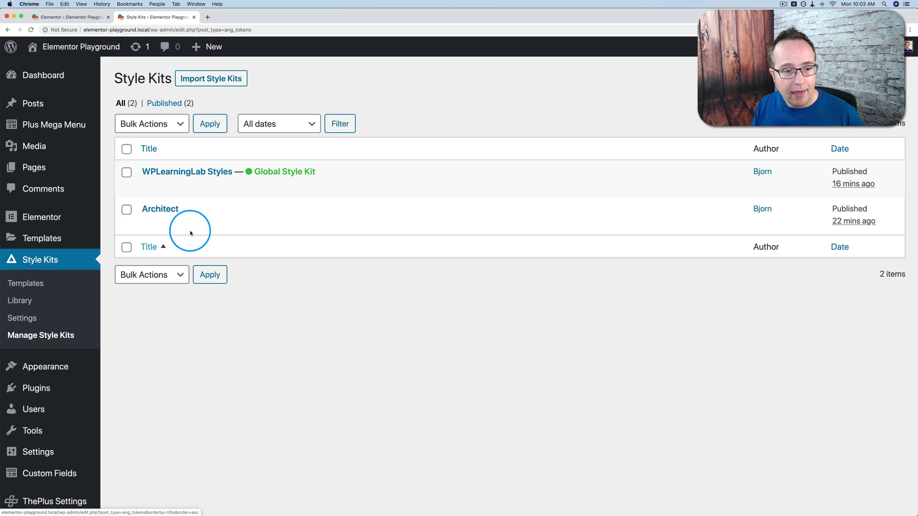
click(213, 223)
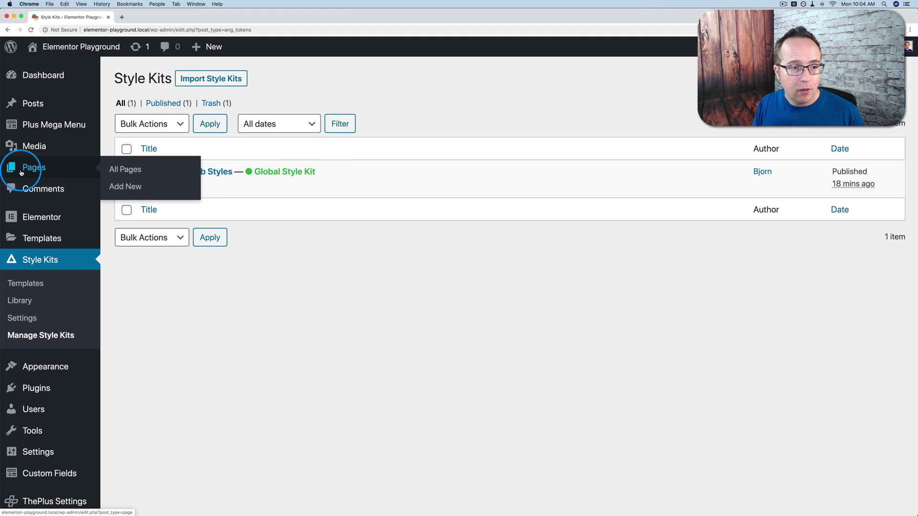
From All Pages, Quick Edit the Products page's Style Kit to WPLearningLab Styles and update
click(57, 168)
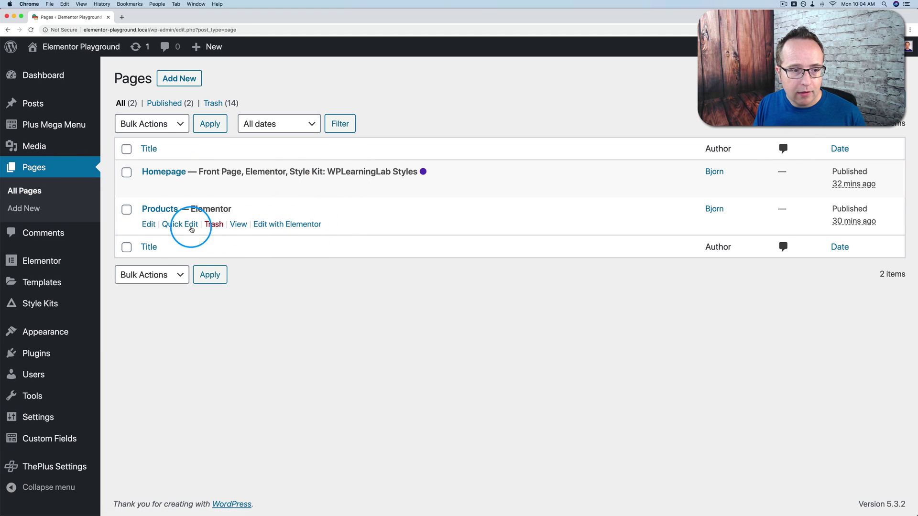
click(180, 224)
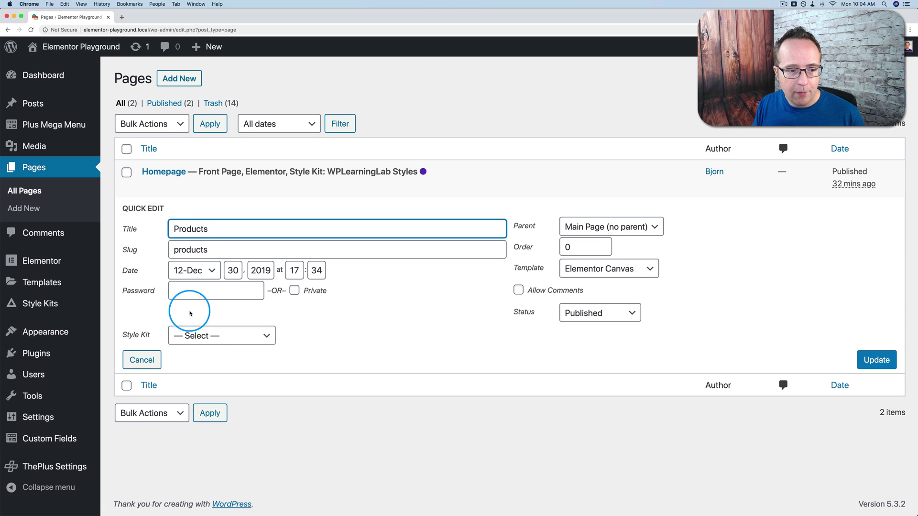
click(225, 335)
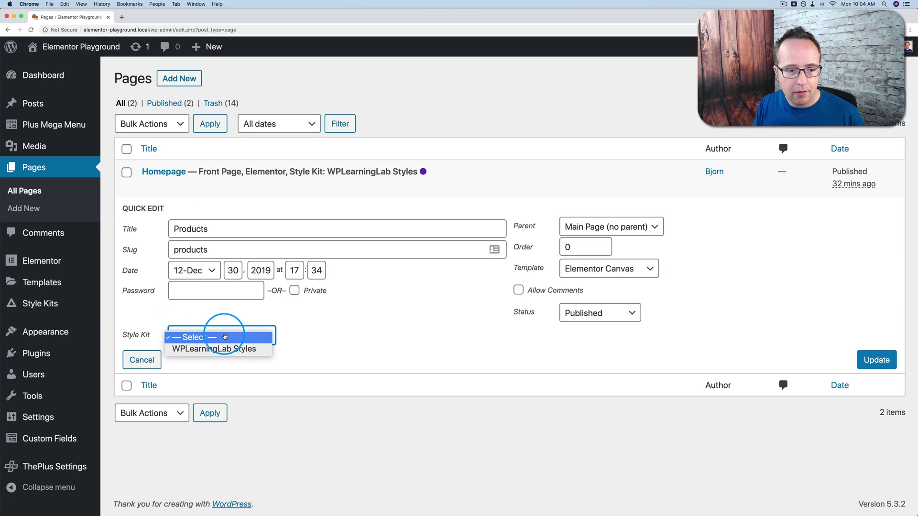
click(242, 353)
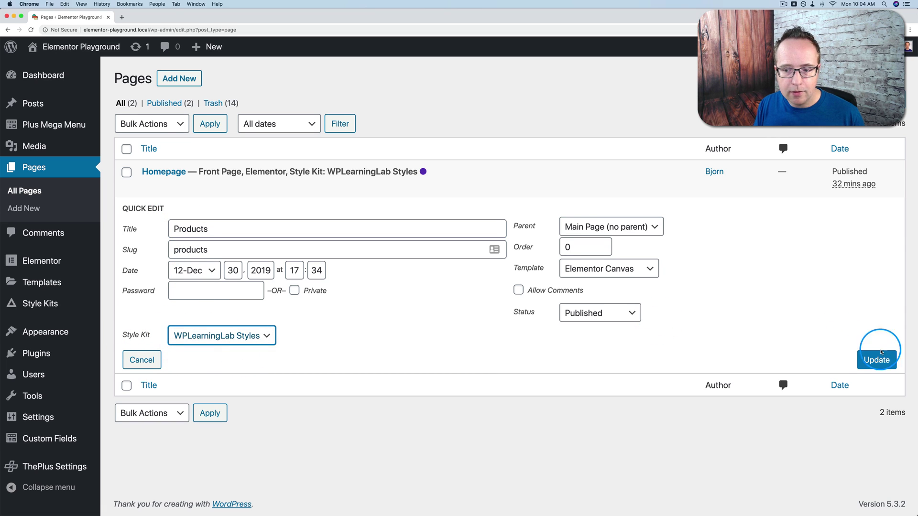
click(873, 365)
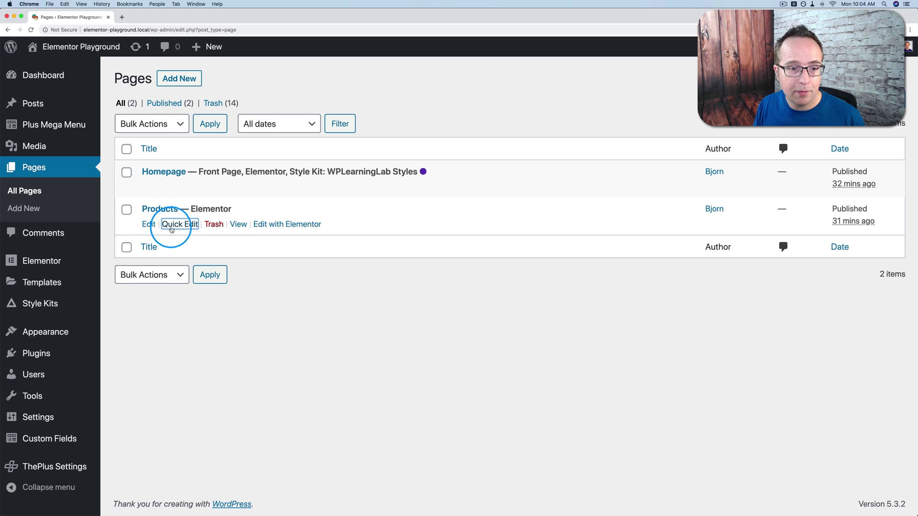
click(283, 272)
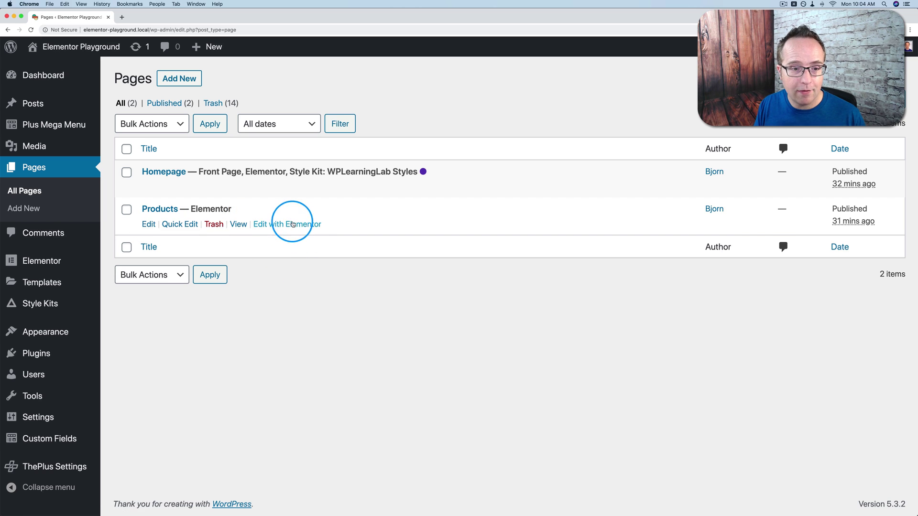
click(127, 149)
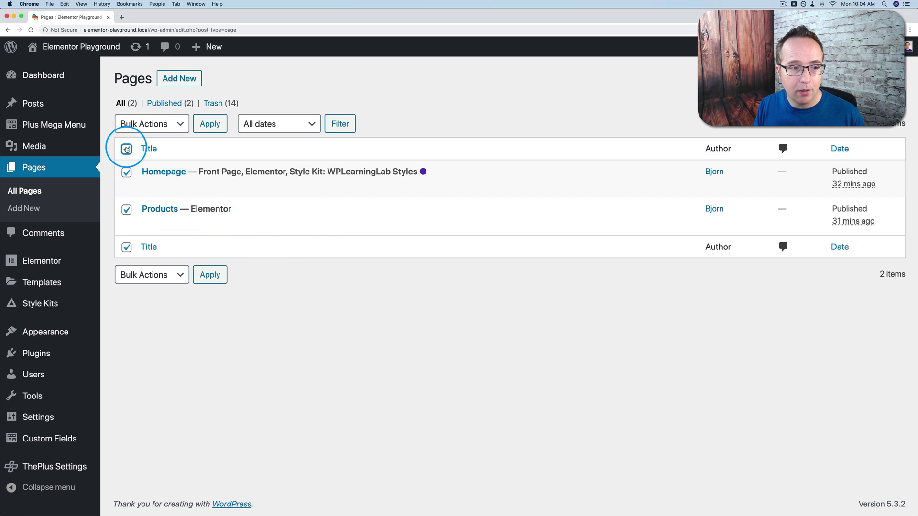
click(151, 126)
click(123, 138)
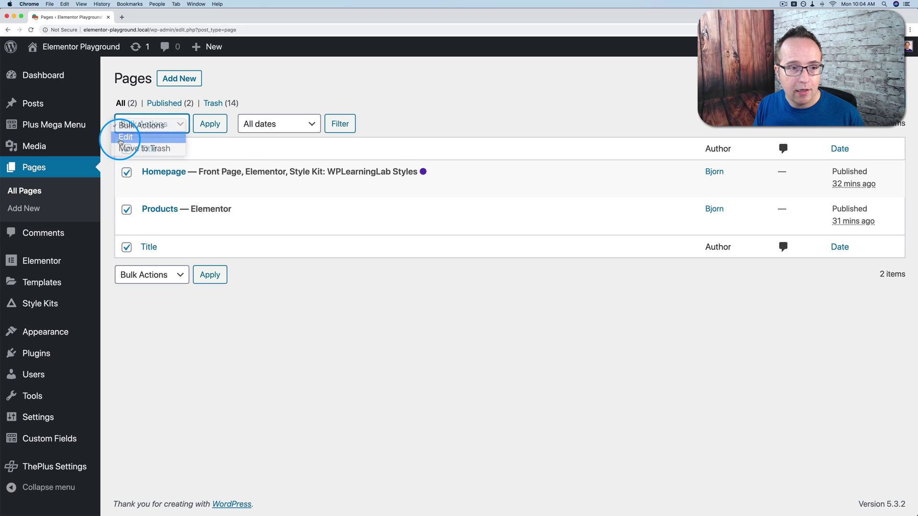
click(210, 126)
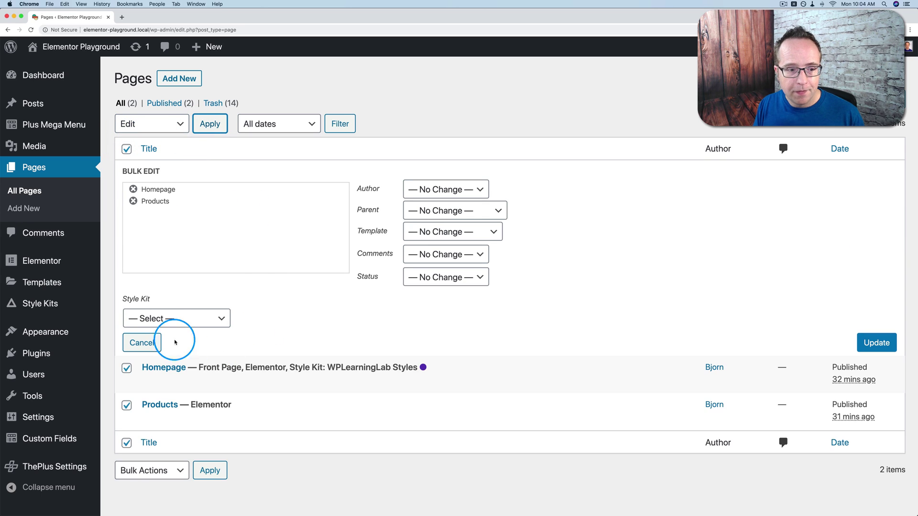
click(161, 320)
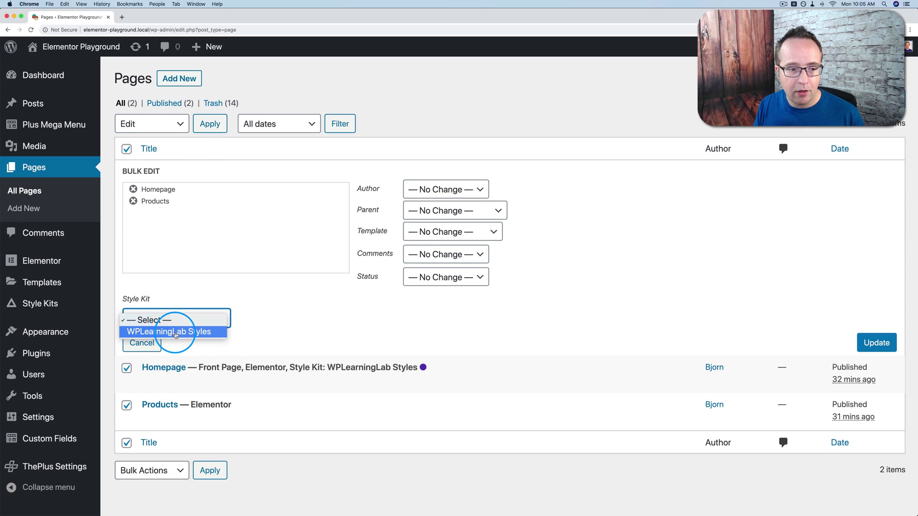
click(134, 338)
click(144, 344)
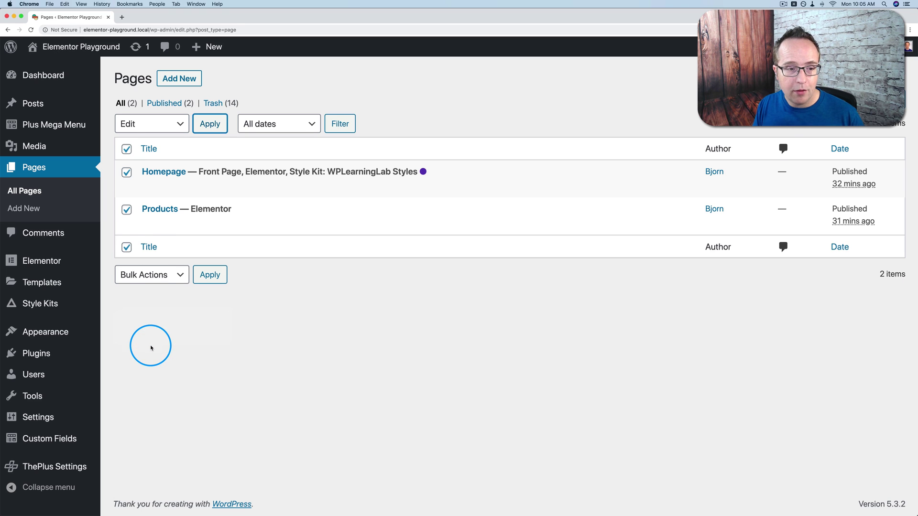
click(126, 150)
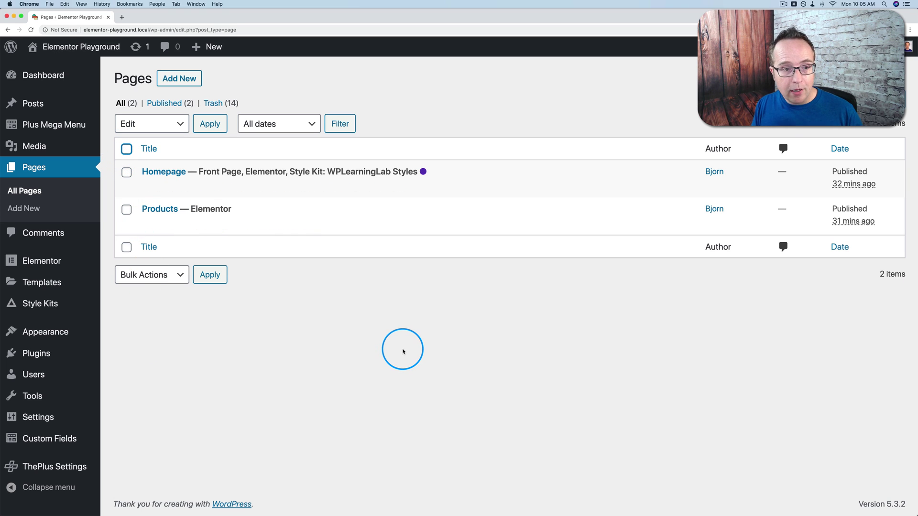